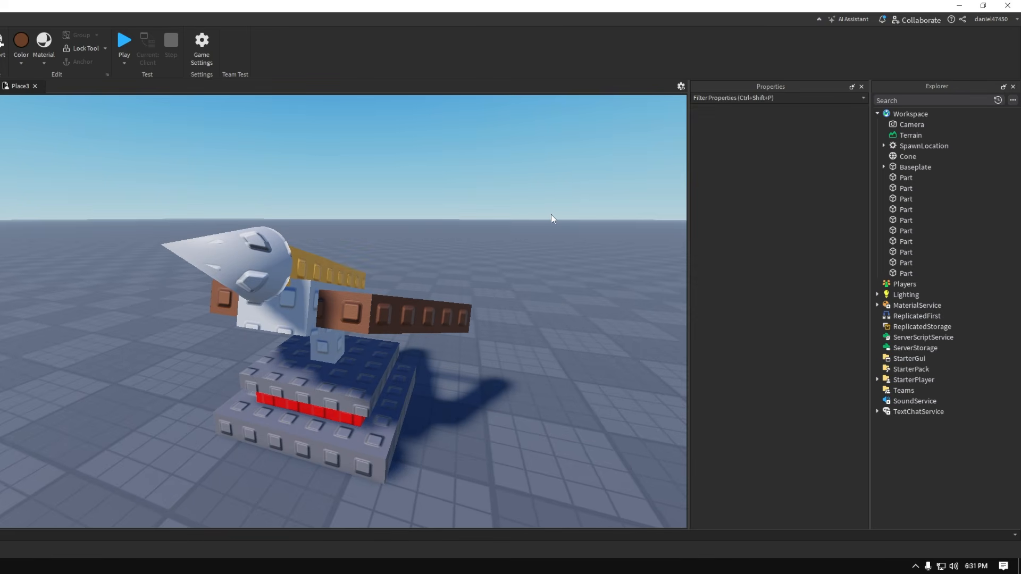
Group the cone and all ten crossbow parts into one model and unanchor everything in it
{"action": "right_click_drag", "start_coordinate": [550, 215], "coordinate": [481, 263]}
{"action": "key", "text": "e"}
{"action": "left_click_drag", "start_coordinate": [171, 233], "coordinate": [492, 459]}
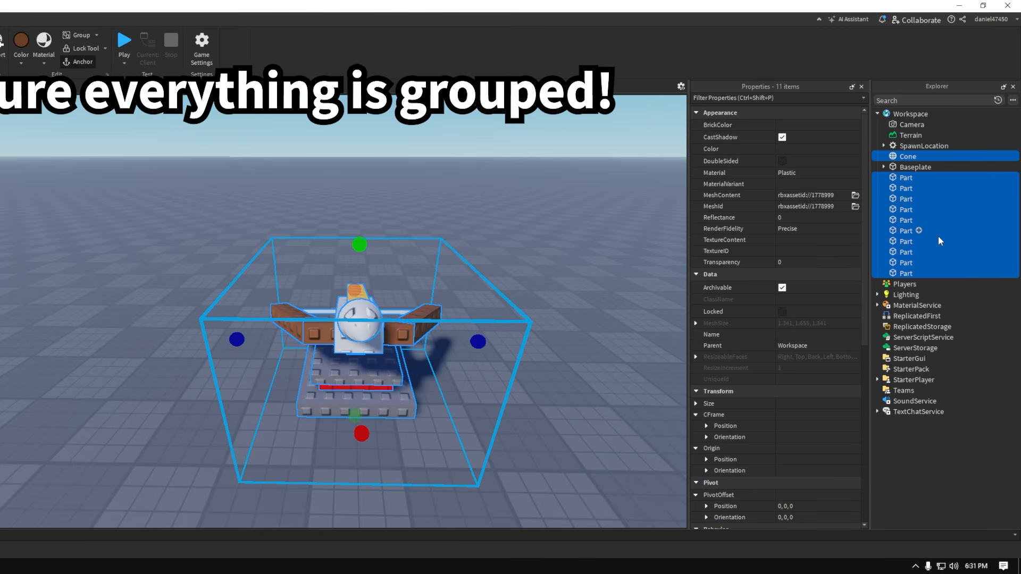
{"action": "right_click_drag", "start_coordinate": [546, 420], "coordinate": [546, 420]}
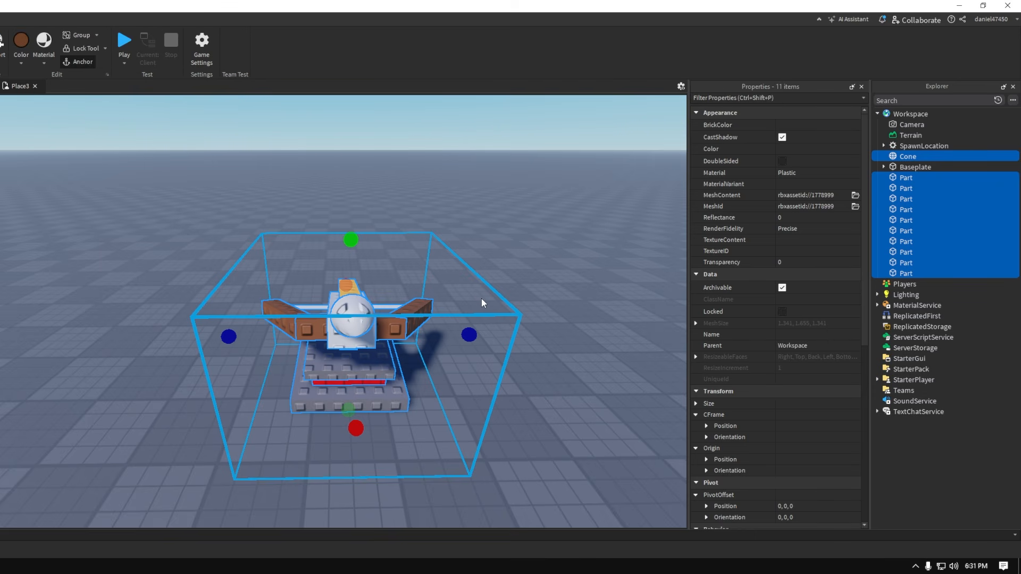
{"action": "key", "text": "ctrl+g"}
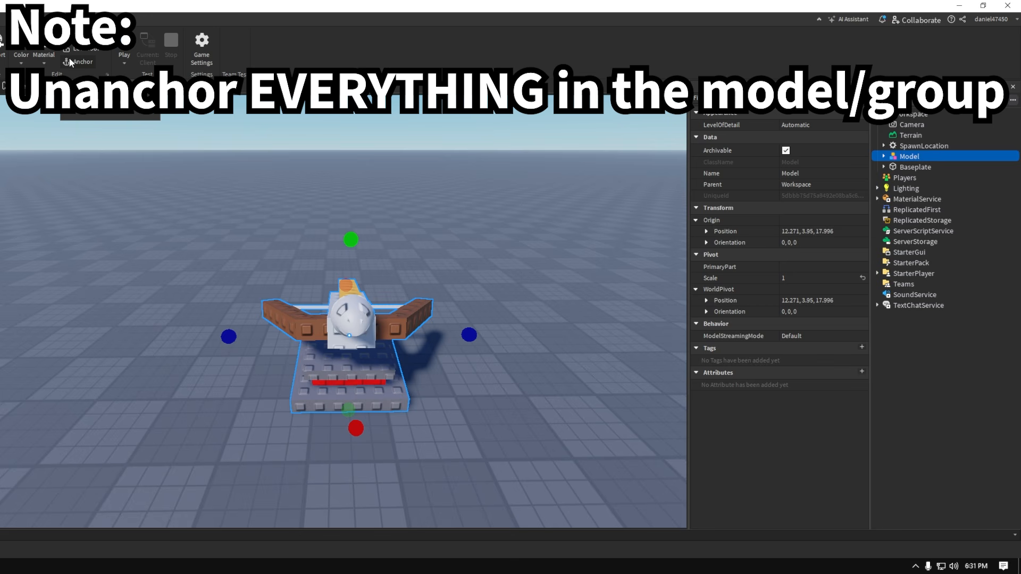
{"action": "left_click", "coordinate": [485, 284]}
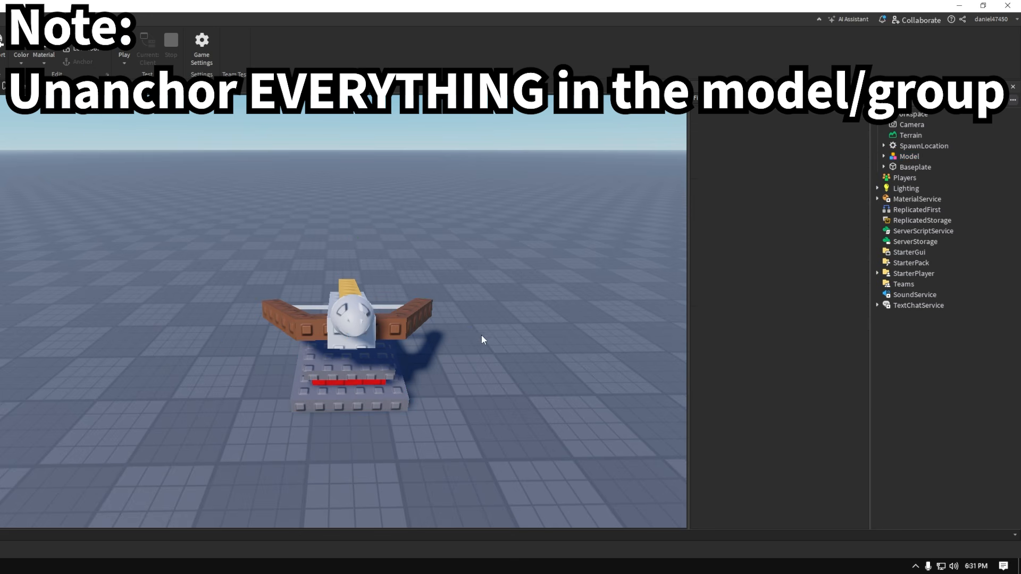
Rename the grouped model as Crossbow and insert a Humanoid object into it
{"action": "key", "text": "w"}
{"action": "key", "text": "d"}
{"action": "right_click_drag", "start_coordinate": [484, 368], "coordinate": [483, 369]}
{"action": "key", "text": "d"}
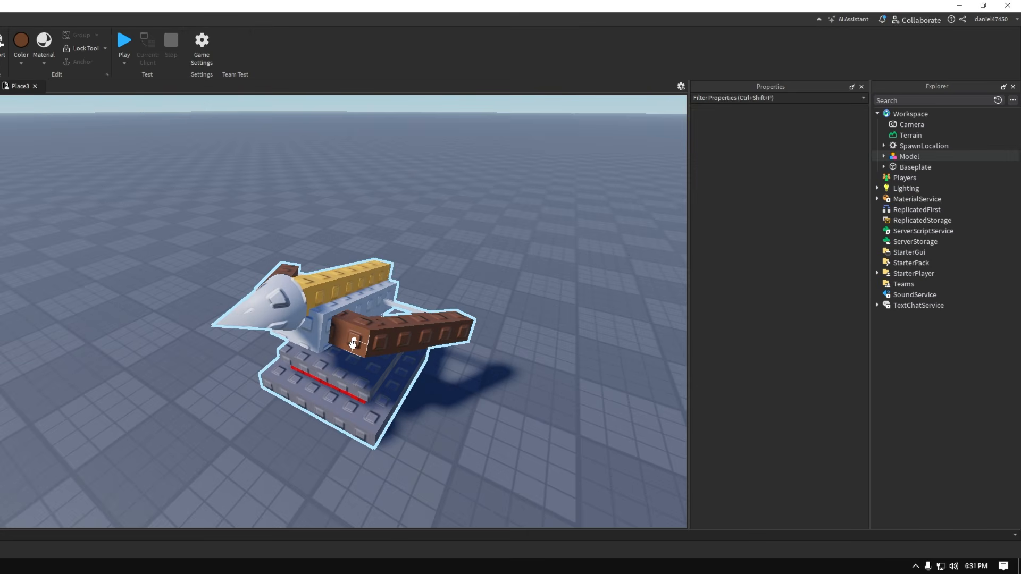
{"action": "left_click", "coordinate": [906, 157]}
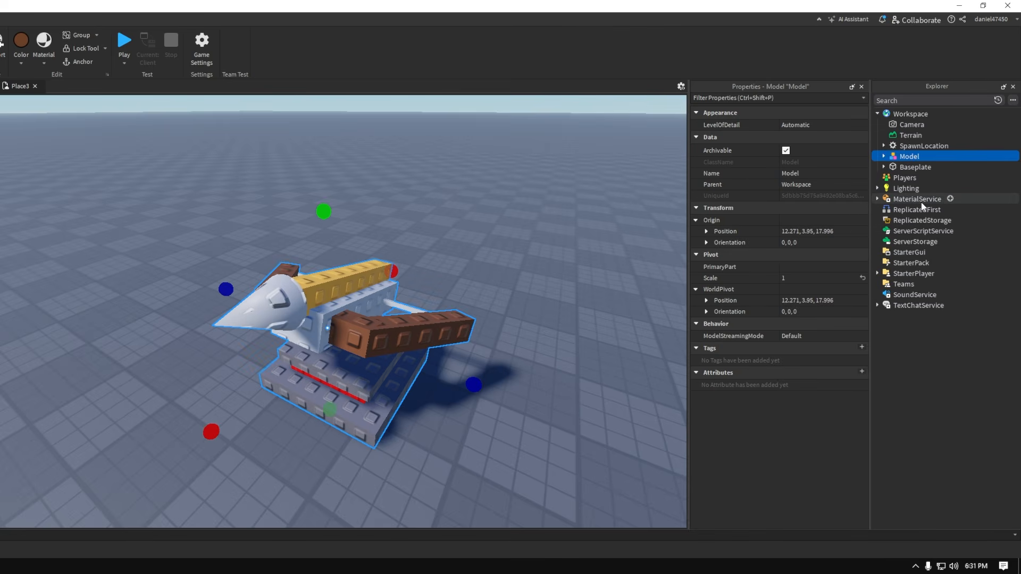
{"action": "type", "text": "Cr"}
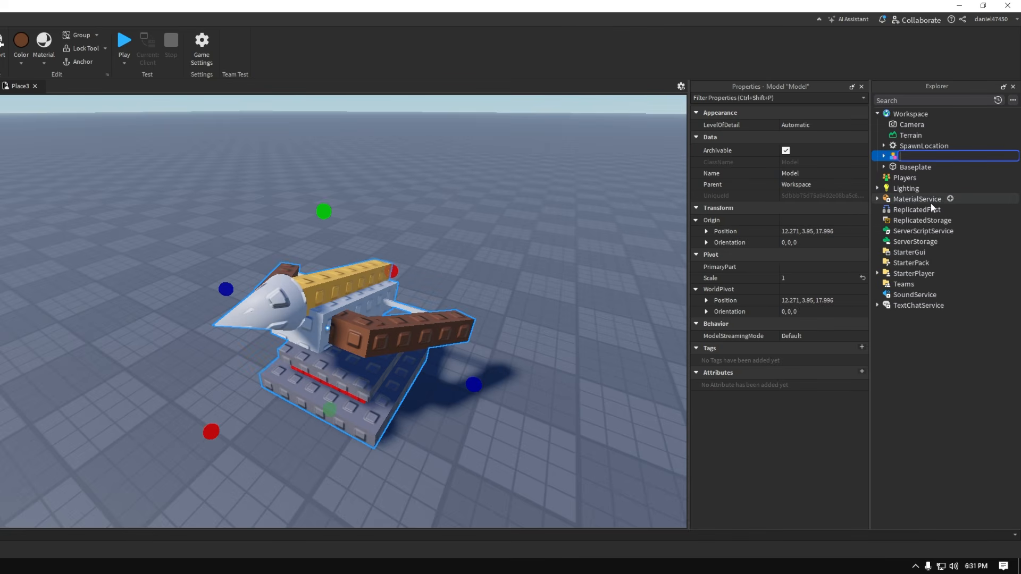
{"action": "type", "text": "ossbow"}
{"action": "key", "text": "Return"}
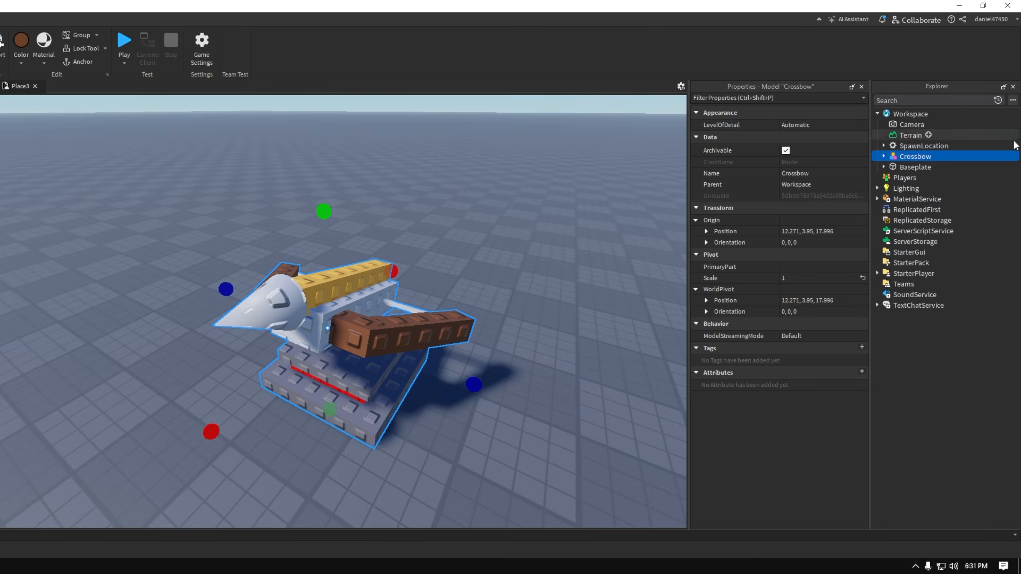
{"action": "left_click", "coordinate": [937, 156]}
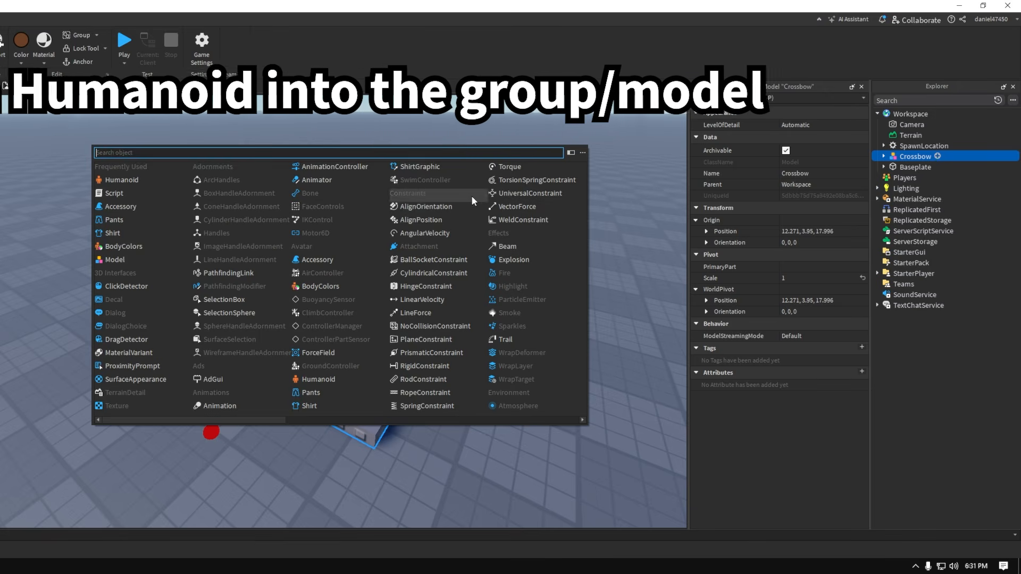
{"action": "left_click", "coordinate": [125, 183]}
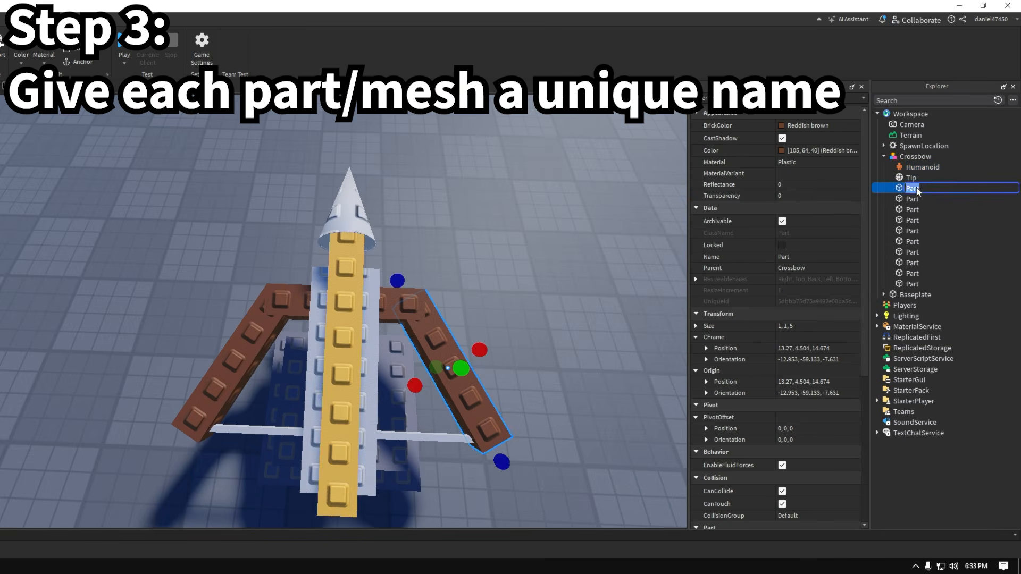
Rename the first four unnamed parts in the Crossbow model as RightArm, Base, Front and Shaft
{"action": "left_click", "coordinate": [402, 393]}
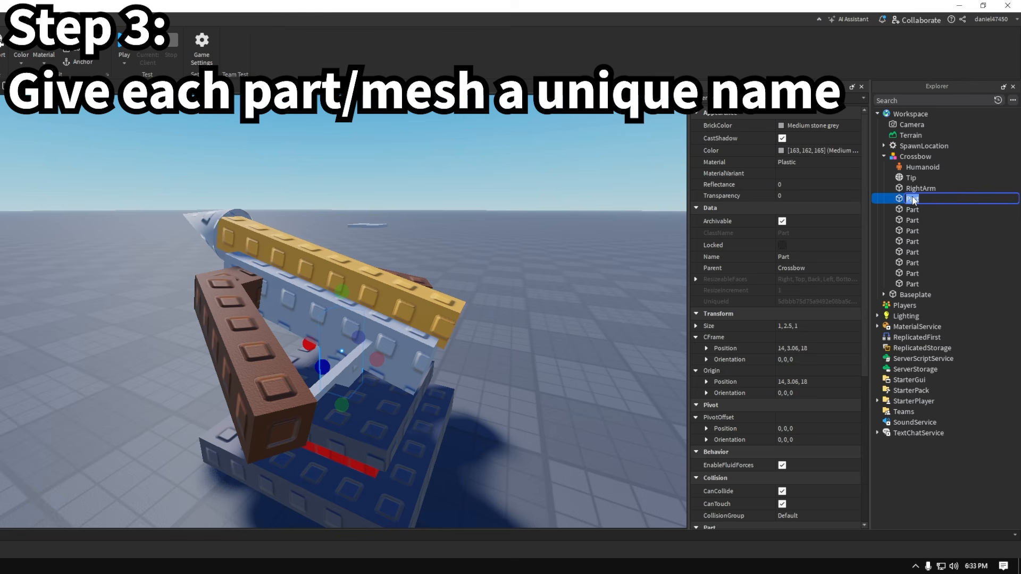
{"action": "left_click", "coordinate": [912, 209]}
{"action": "left_click", "coordinate": [912, 221]}
Rename the yellow arrow part as ArrowWood and the next unnamed part as String
{"action": "left_click", "coordinate": [912, 231]}
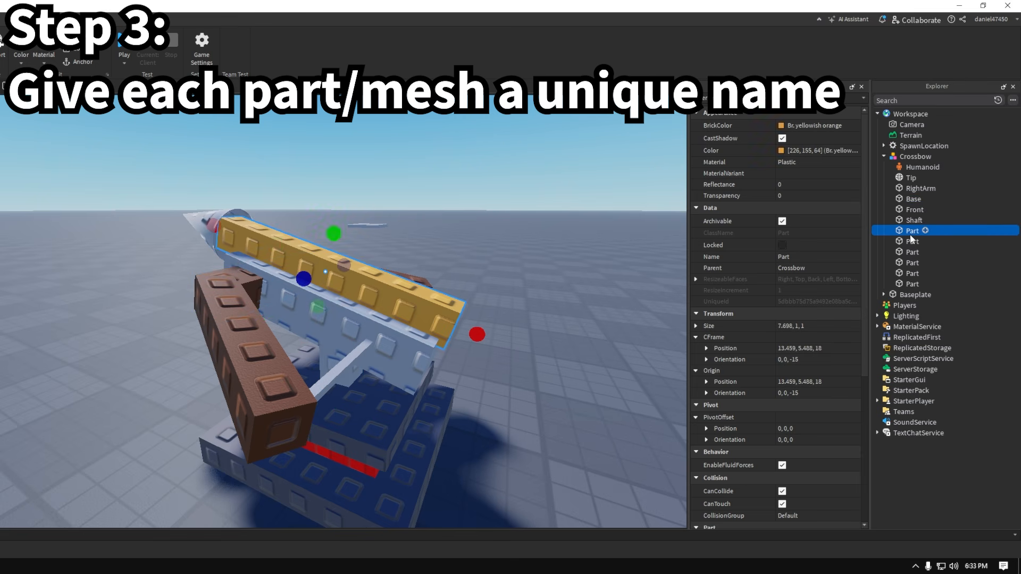
{"action": "type", "text": "ArrowWood"}
{"action": "left_click", "coordinate": [912, 241]}
{"action": "type", "text": "String"}
Rename the remaining parts of the Crossbow model as BaseTop, BaseMid, BaseLow and LeftArm
{"action": "left_click", "coordinate": [912, 252]}
{"action": "type", "text": "BaseTop"}
{"action": "left_click", "coordinate": [911, 262]}
{"action": "type", "text": "BaseMid"}
{"action": "left_click", "coordinate": [912, 274]}
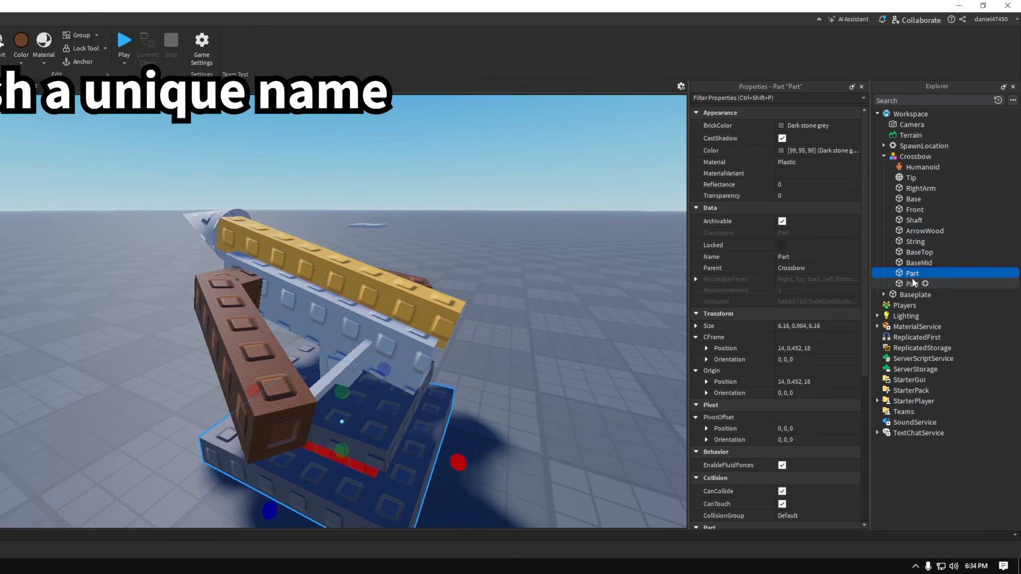
{"action": "type", "text": "BaseLow"}
{"action": "left_click", "coordinate": [912, 284]}
{"action": "type", "text": "LeftArm"}
{"action": "left_click", "coordinate": [537, 201]}
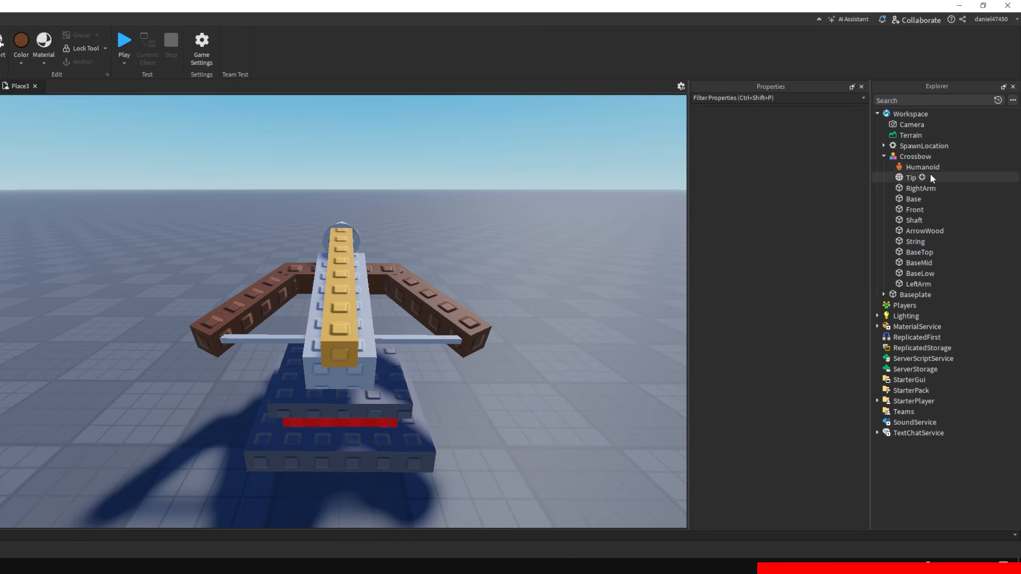
Insert a new block part on the baseplate beside the crossbow
{"action": "scroll", "coordinate": [454, 335], "scroll_direction": "down", "scroll_amount": 2}
{"action": "right_click_drag", "start_coordinate": [453, 319], "coordinate": [438, 333]}
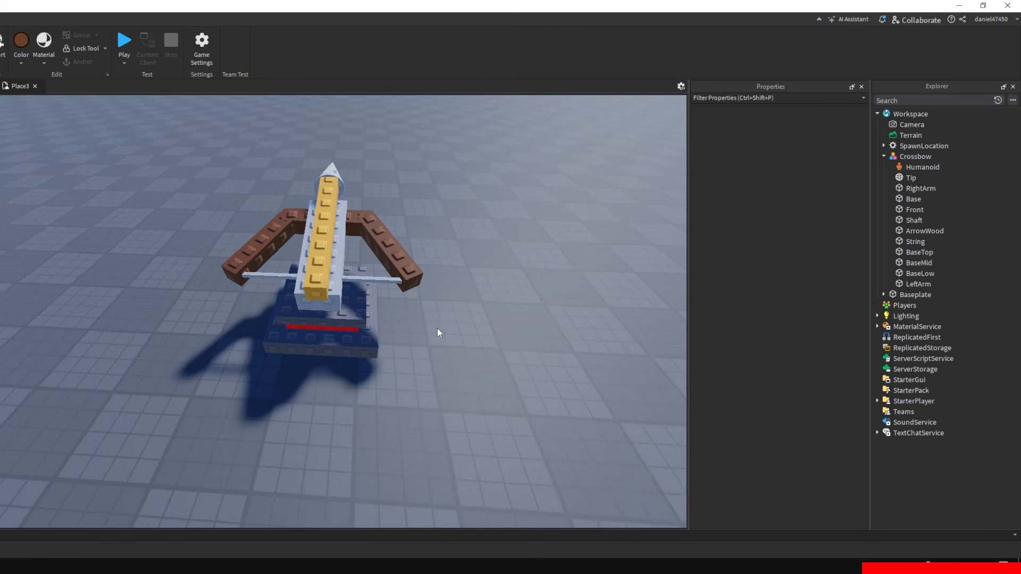
{"action": "left_click_drag", "start_coordinate": [325, 348], "coordinate": [337, 404]}
{"action": "right_click_drag", "start_coordinate": [336, 404], "coordinate": [340, 420]}
{"action": "key", "text": "d"}
{"action": "left_click", "coordinate": [1, 42]}
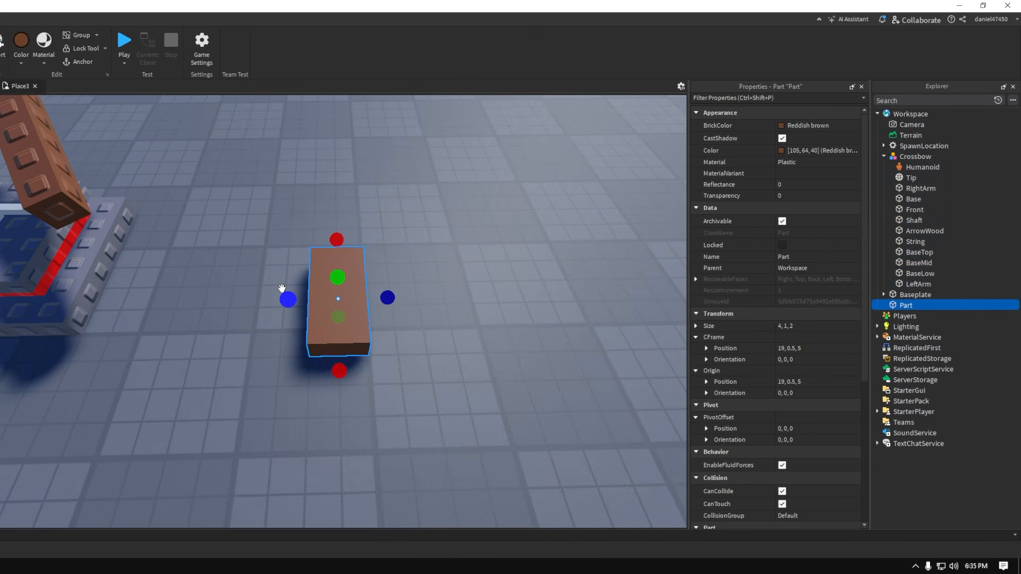
{"action": "key", "text": "a"}
{"action": "scroll", "coordinate": [369, 340], "scroll_direction": "down", "scroll_amount": 2}
{"action": "mouse_move", "coordinate": [383, 347]}
{"action": "right_mouse_down"}
{"action": "mouse_move", "coordinate": [369, 348]}
{"action": "mouse_move", "coordinate": [385, 346]}
{"action": "right_mouse_up"}
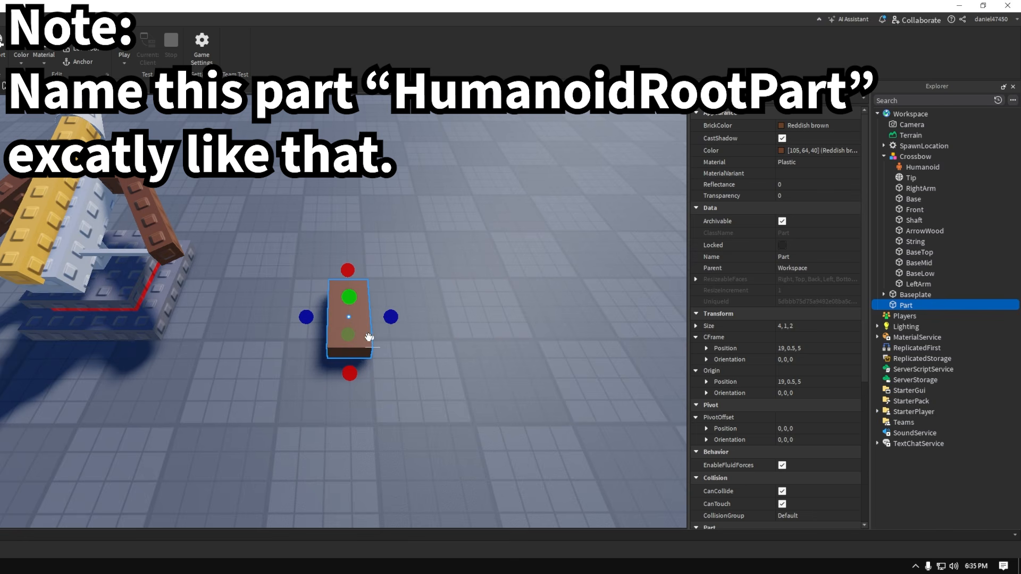
Move the new part to about 22, 0.5, 6.25 and widen it to a size of about 4 × 1 × 3.5
{"action": "left_click_drag", "start_coordinate": [367, 313], "coordinate": [397, 386]}
{"action": "right_click_drag", "start_coordinate": [398, 386], "coordinate": [471, 355]}
{"action": "left_click_drag", "start_coordinate": [472, 356], "coordinate": [500, 387]}
{"action": "left_click_drag", "start_coordinate": [525, 351], "coordinate": [501, 363]}
{"action": "right_click_drag", "start_coordinate": [537, 365], "coordinate": [331, 360]}
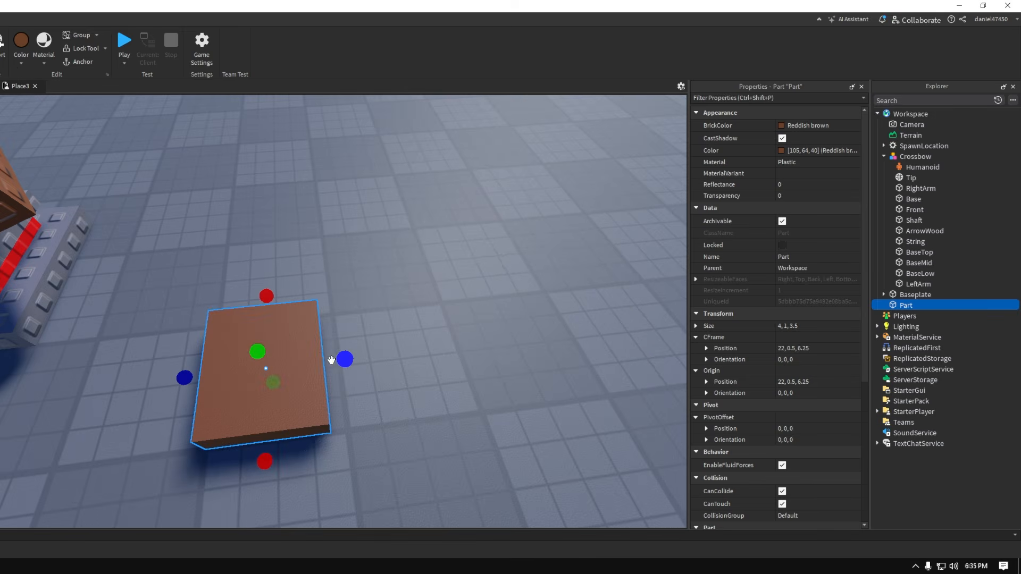
Scale the part to about 7.82 × 10.27 × 6.32 and position it around the crossbow so it encloses nearly the whole model
{"action": "left_click_drag", "start_coordinate": [335, 360], "coordinate": [353, 364]}
{"action": "right_click_drag", "start_coordinate": [353, 365], "coordinate": [454, 376]}
{"action": "left_click_drag", "start_coordinate": [461, 368], "coordinate": [495, 287]}
{"action": "right_click_drag", "start_coordinate": [494, 287], "coordinate": [428, 319]}
{"action": "scroll", "coordinate": [445, 317], "scroll_direction": "down", "scroll_amount": 3}
{"action": "left_click_drag", "start_coordinate": [429, 319], "coordinate": [402, 302]}
{"action": "right_click_drag", "start_coordinate": [402, 302], "coordinate": [390, 326]}
{"action": "left_click_drag", "start_coordinate": [487, 275], "coordinate": [504, 237]}
{"action": "key", "text": "ctrl+z"}
{"action": "right_click_drag", "start_coordinate": [503, 237], "coordinate": [404, 332]}
{"action": "key", "text": "d"}
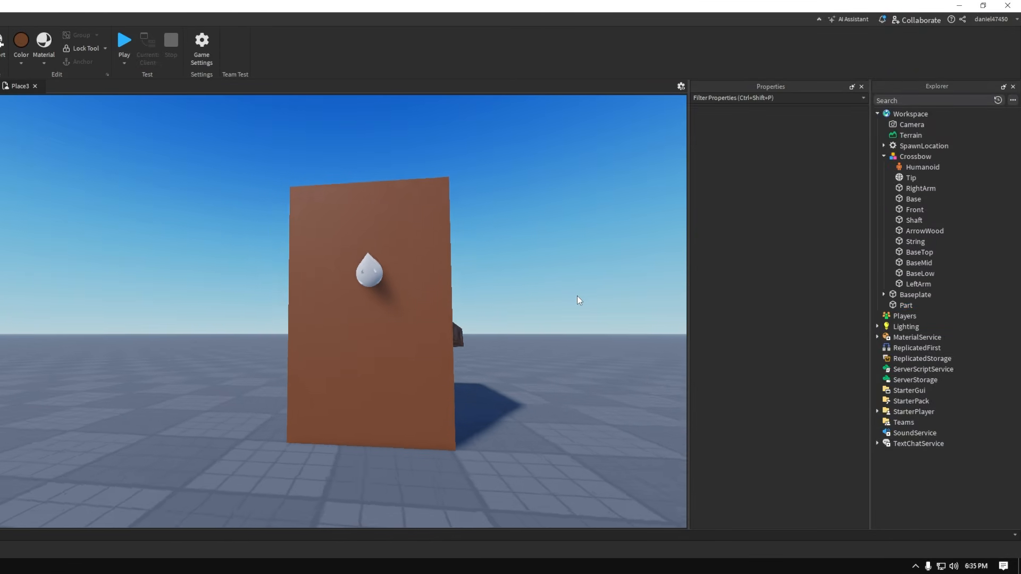
{"action": "key", "text": "d"}
{"action": "right_click_drag", "start_coordinate": [577, 297], "coordinate": [577, 296]}
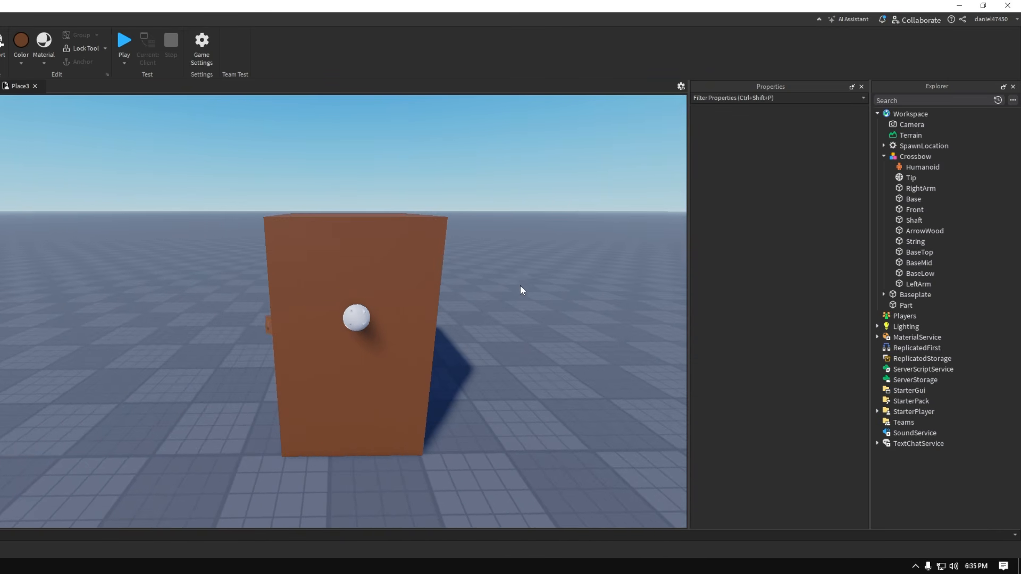
Set the enclosing part's transparency to 1
{"action": "left_click", "coordinate": [443, 244]}
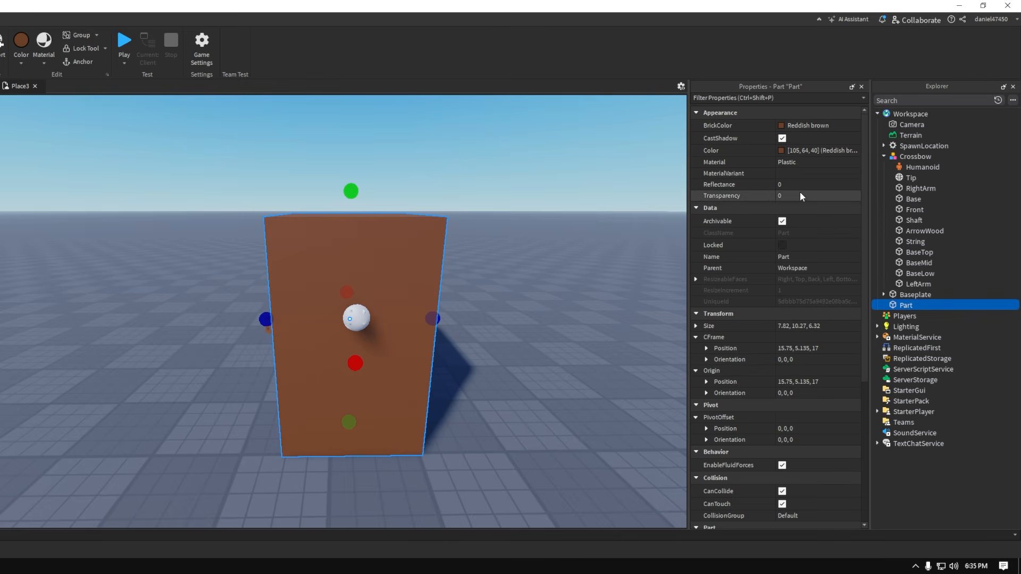
{"action": "left_click_drag", "start_coordinate": [825, 199], "coordinate": [860, 197]}
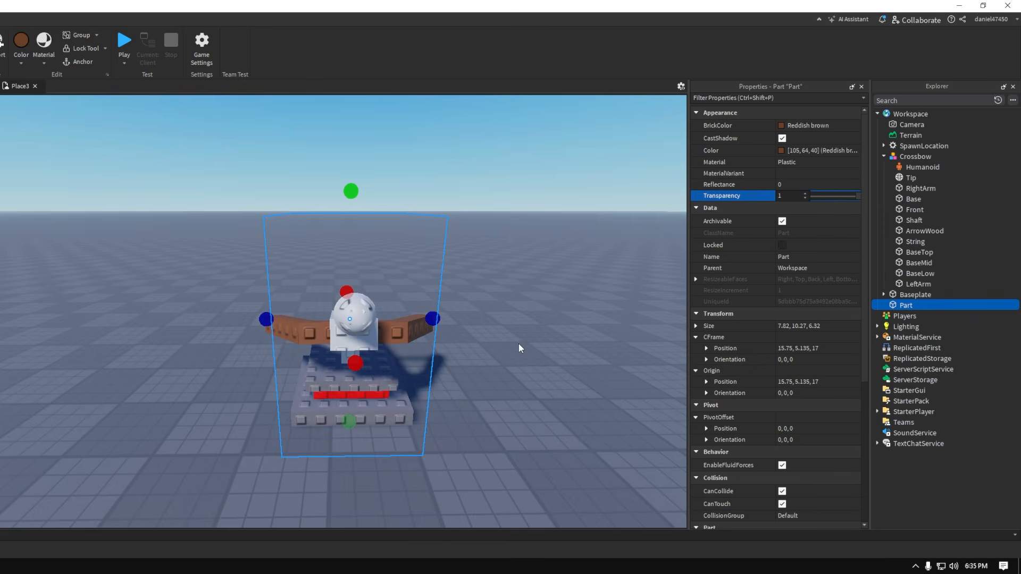
{"action": "mouse_move", "coordinate": [518, 343]}
{"action": "right_mouse_down"}
{"action": "mouse_move", "coordinate": [534, 336]}
{"action": "mouse_move", "coordinate": [519, 343]}
{"action": "right_mouse_up"}
Rename the enclosing part as HumanoidRootPart and move it into the Crossbow model
{"action": "key", "text": "F2"}
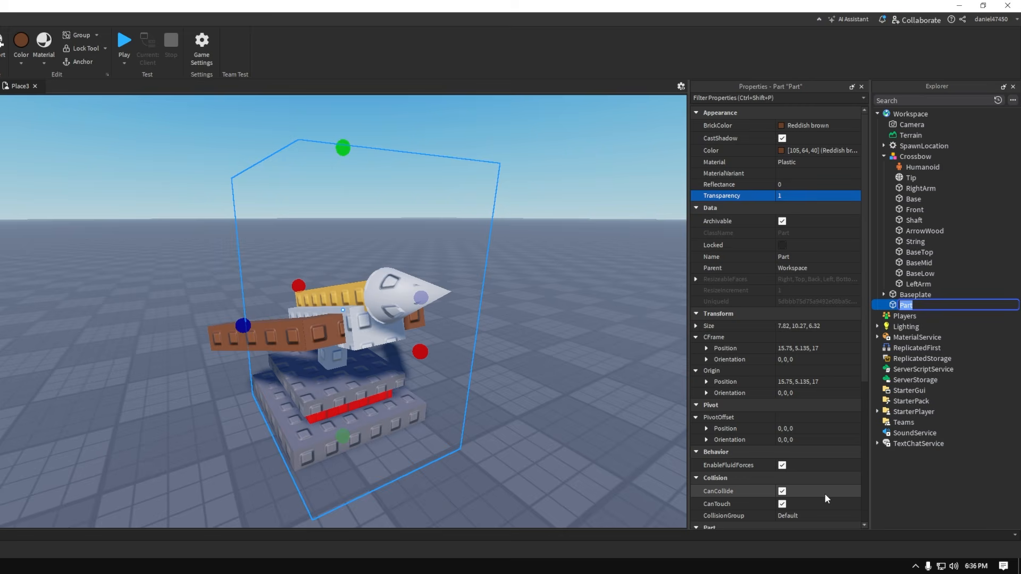
{"action": "type", "text": "HumanoidRootPart"}
{"action": "key", "text": "Return"}
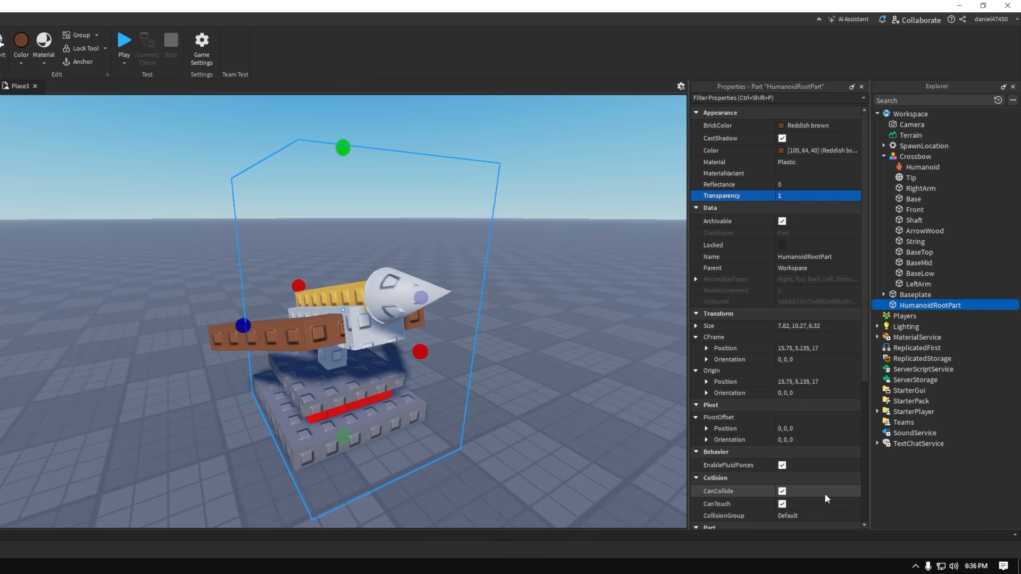
{"action": "left_click_drag", "start_coordinate": [927, 307], "coordinate": [897, 164]}
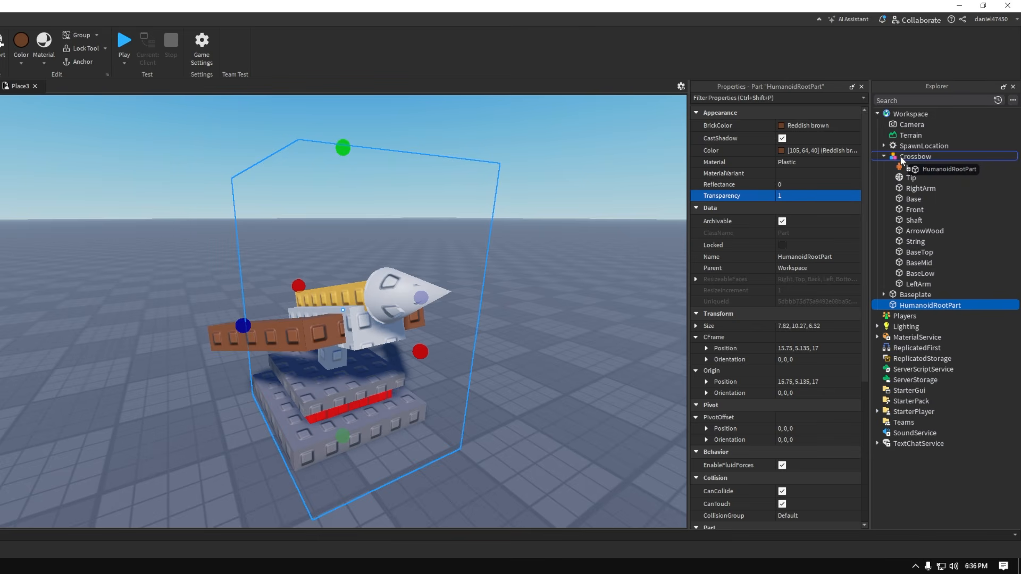
{"action": "left_click_drag", "start_coordinate": [903, 157], "coordinate": [902, 158]}
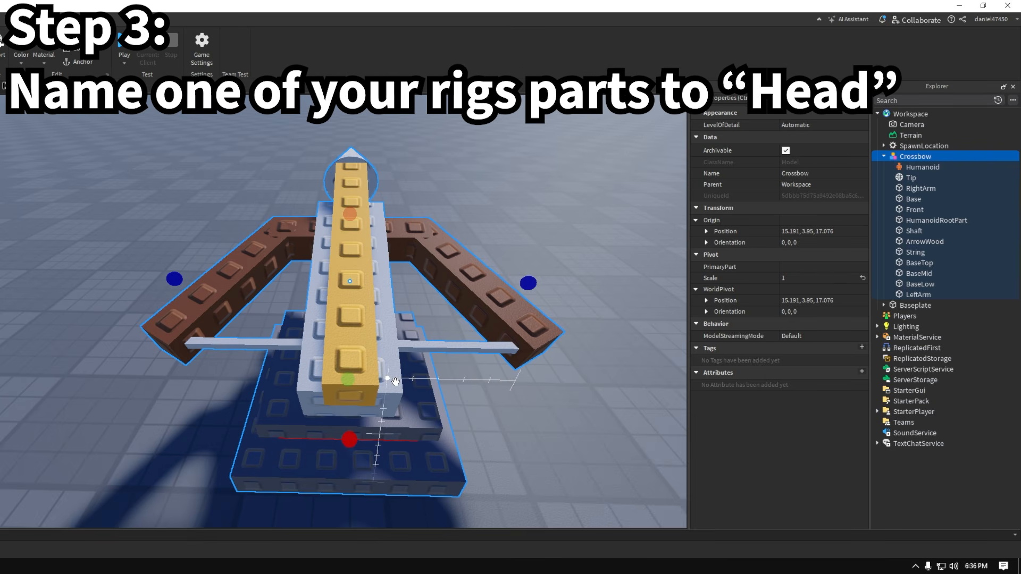
Rename the crossbow's Shaft part as Head
{"action": "left_click", "coordinate": [391, 335]}
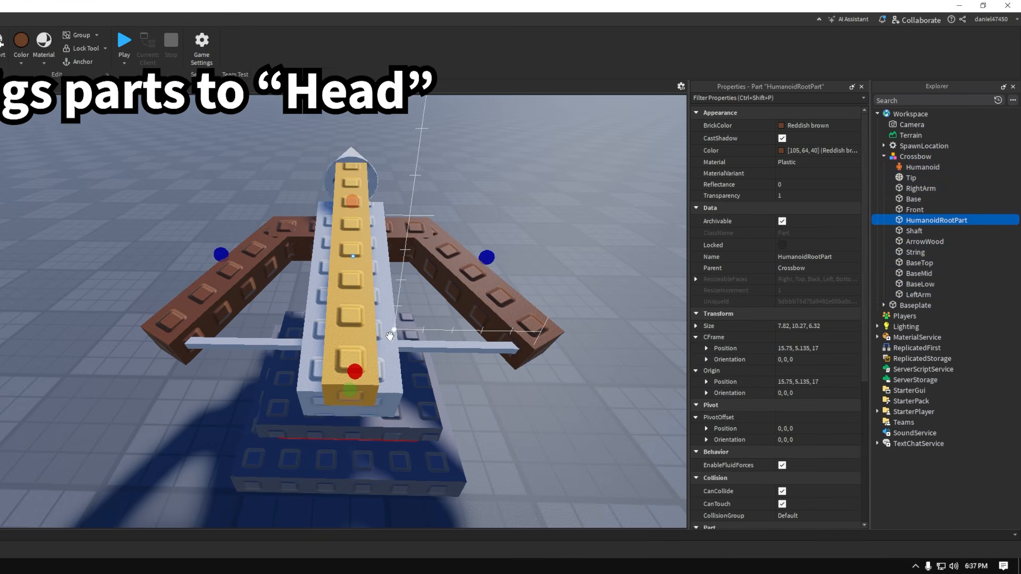
{"action": "left_click", "coordinate": [392, 336]}
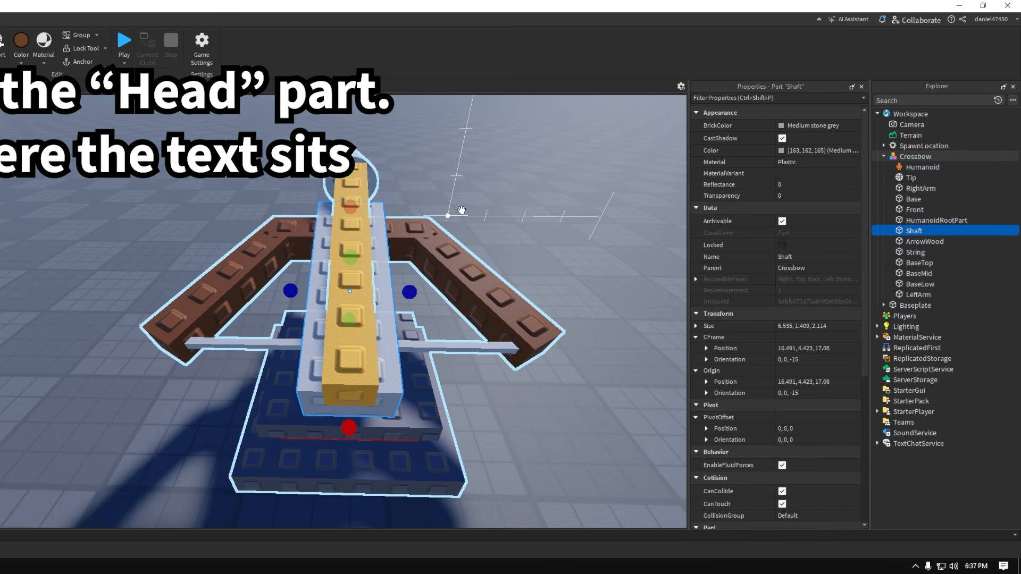
{"action": "double_click", "coordinate": [911, 228]}
{"action": "type", "text": "Head"}
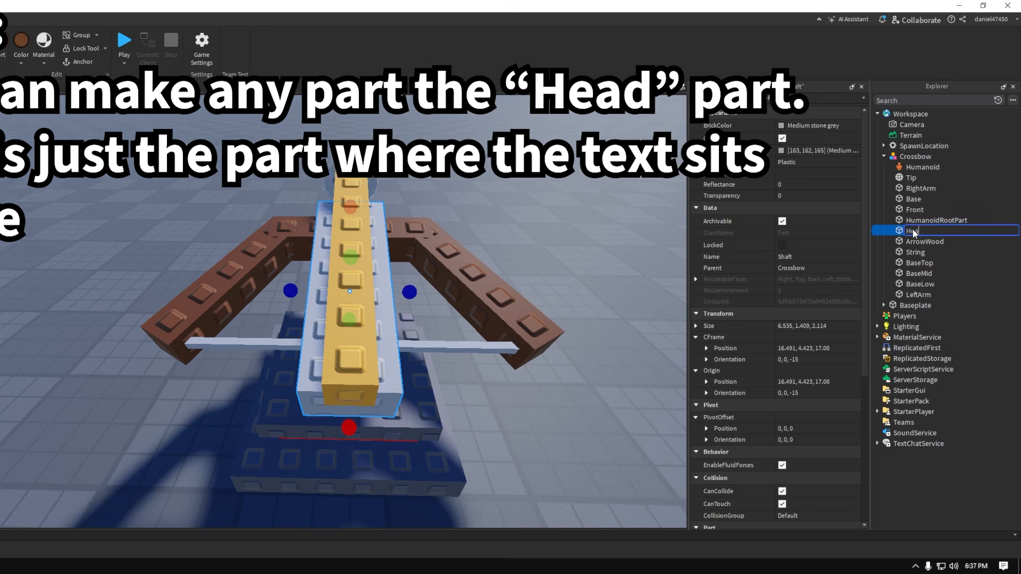
{"action": "key", "text": "Return"}
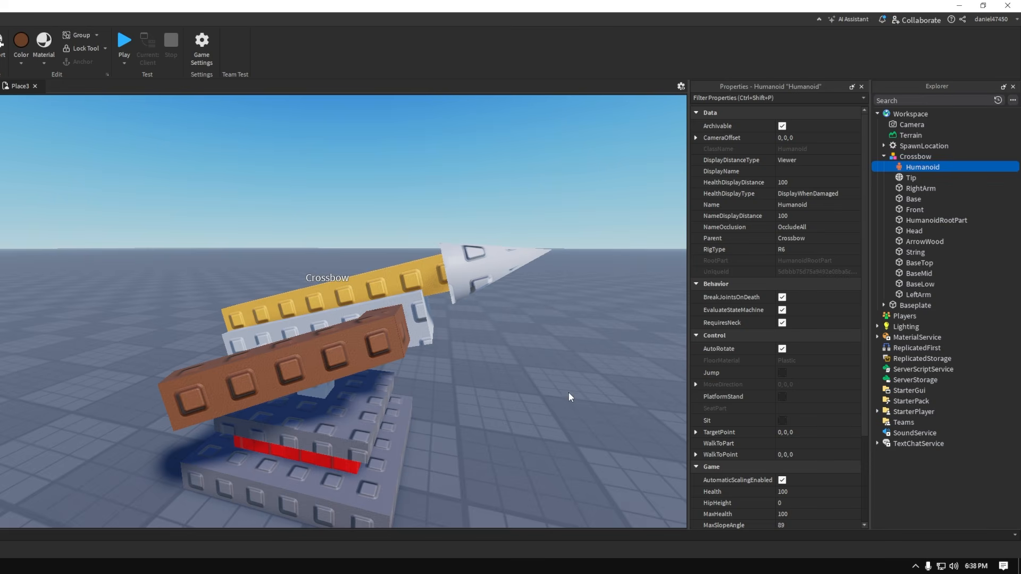
Examine where the Crossbow name label sits relative to the Head part
{"action": "right_click_drag", "start_coordinate": [532, 369], "coordinate": [507, 334]}
{"action": "scroll", "coordinate": [313, 290], "scroll_direction": "up", "scroll_amount": 3}
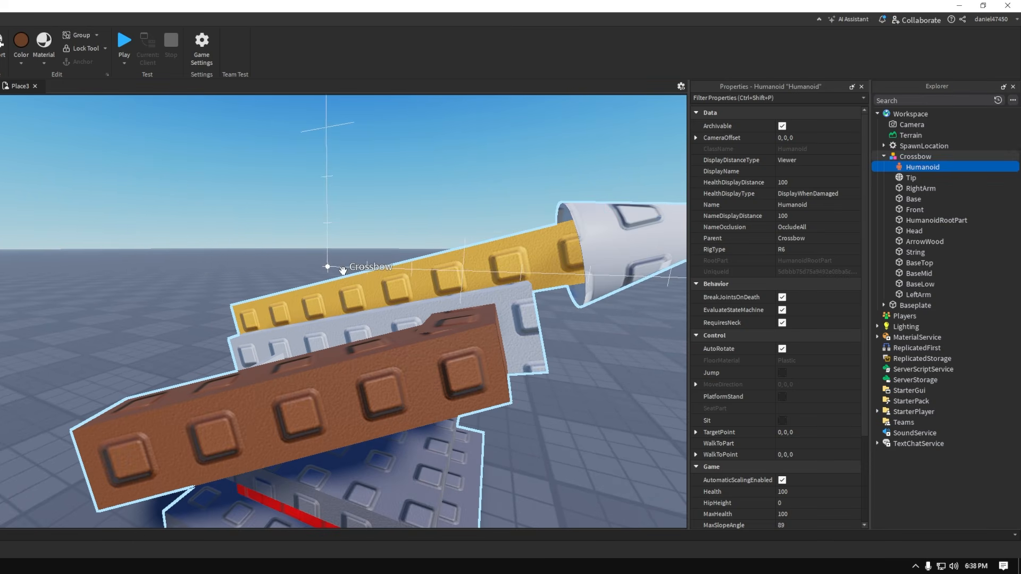
{"action": "scroll", "coordinate": [361, 266], "scroll_direction": "down", "scroll_amount": 3}
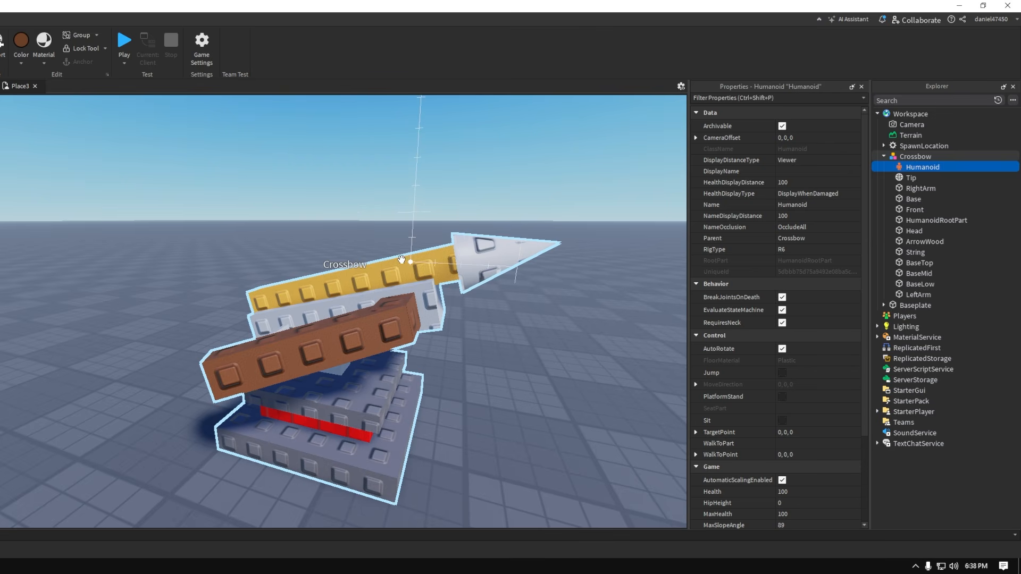
{"action": "scroll", "coordinate": [401, 260], "scroll_direction": "down", "scroll_amount": 2}
{"action": "left_click", "coordinate": [396, 215]}
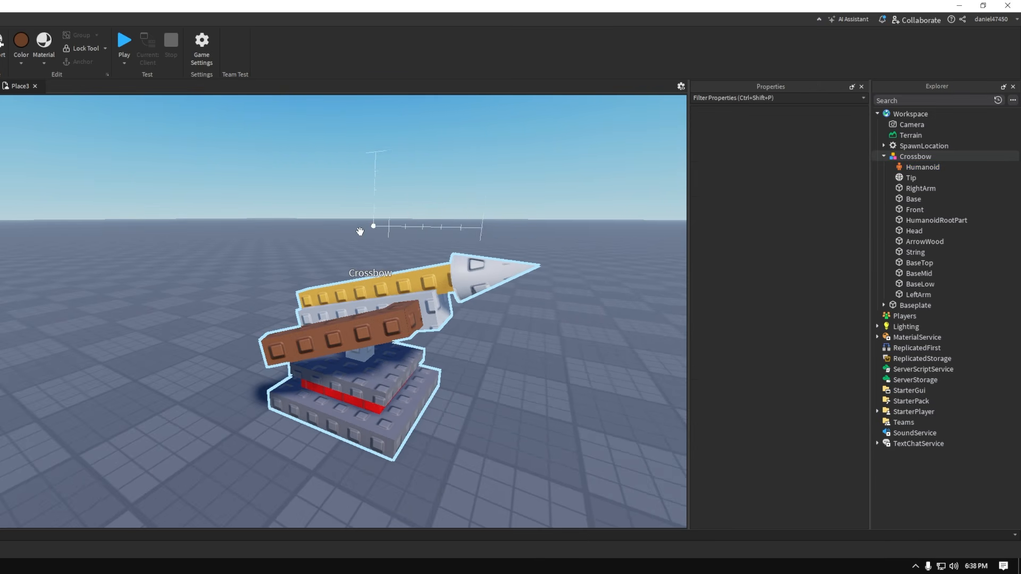
Open the Rig Editor and dock it beneath the Explorer
{"action": "right_click_drag", "start_coordinate": [479, 384], "coordinate": [460, 353]}
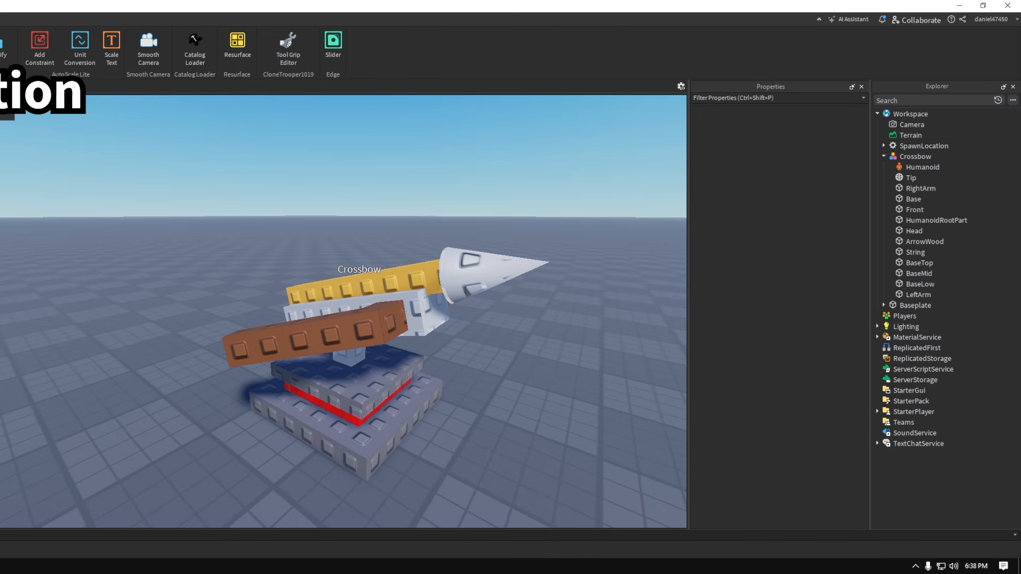
{"action": "left_click_drag", "start_coordinate": [502, 258], "coordinate": [951, 259]}
{"action": "left_click_drag", "start_coordinate": [951, 430], "coordinate": [962, 392]}
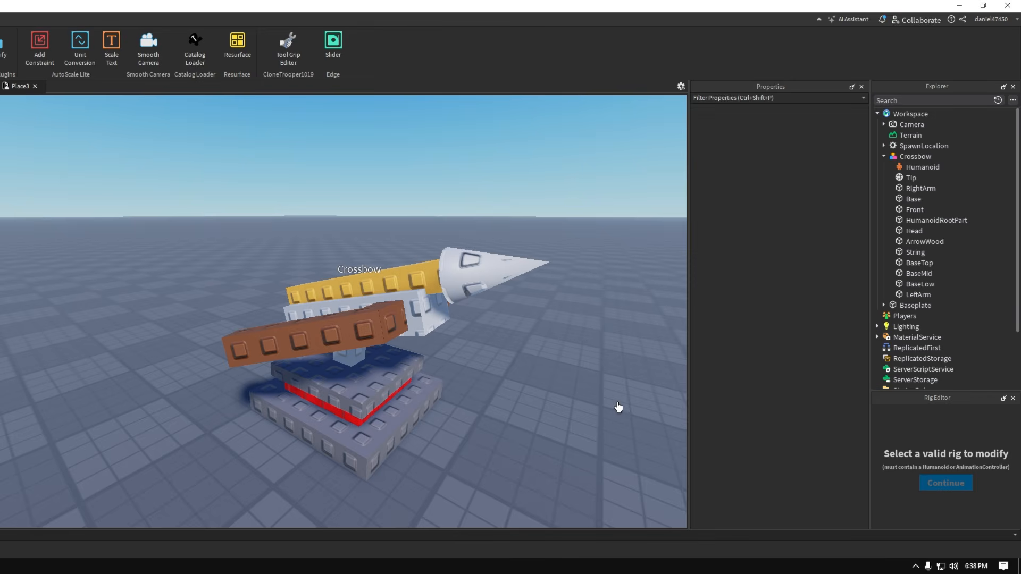
Select the Crossbow model as the rig to modify and load it in the Rig Editor for joint creation
{"action": "right_click_drag", "start_coordinate": [554, 402], "coordinate": [556, 404]}
{"action": "scroll", "coordinate": [555, 403], "scroll_direction": "down", "scroll_amount": 1}
{"action": "scroll", "coordinate": [556, 403], "scroll_direction": "up", "scroll_amount": 1}
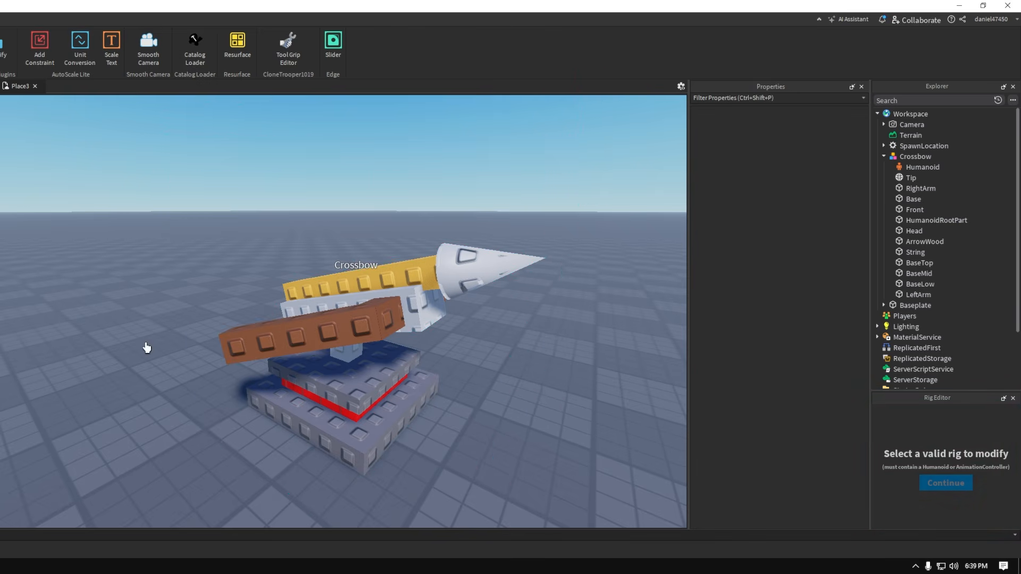
{"action": "left_click", "coordinate": [377, 328]}
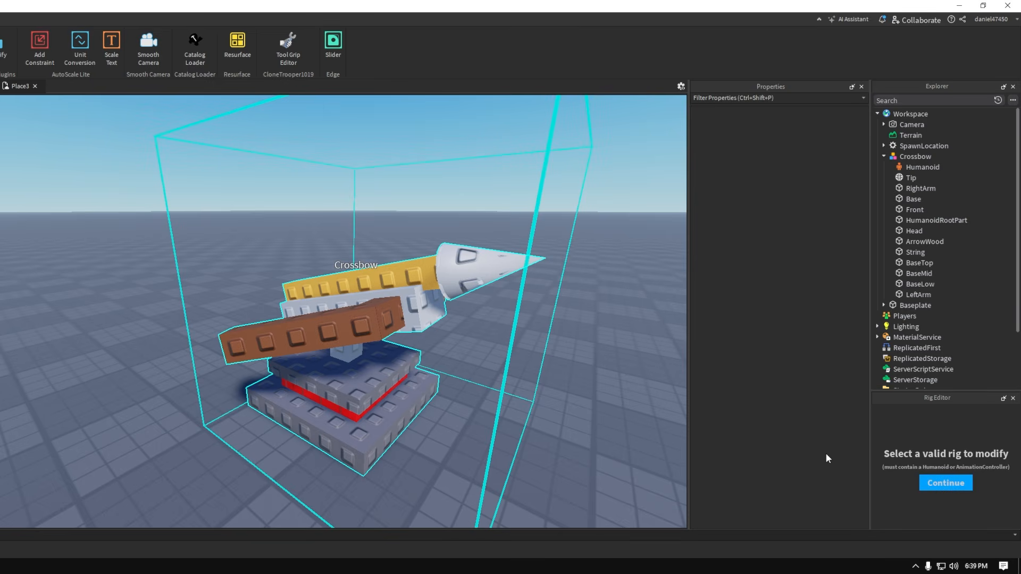
{"action": "left_click", "coordinate": [942, 484]}
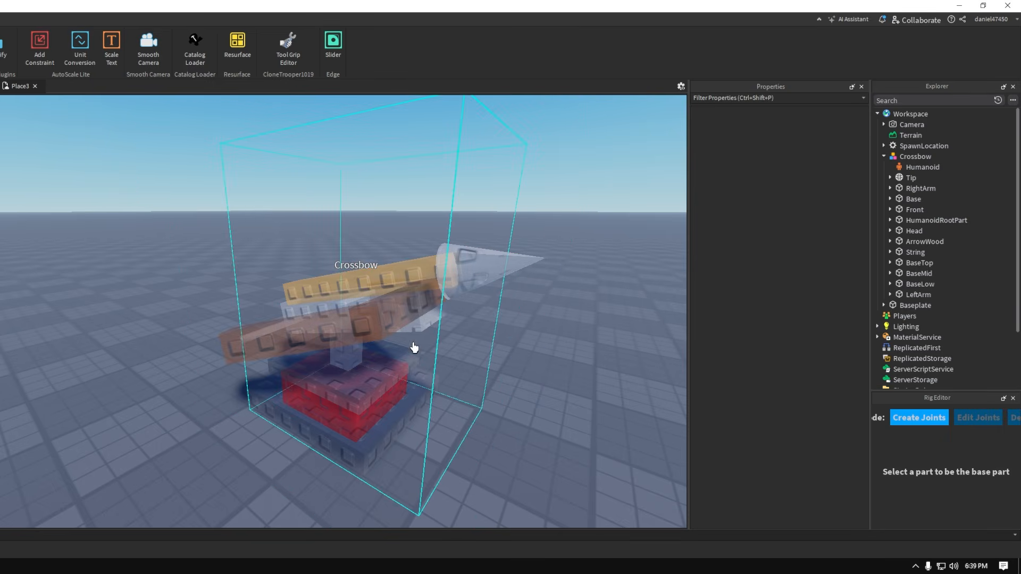
Examine the see-through crossbow from several angles to tell the HumanoidRootPart, Head and the other parts apart
{"action": "right_click_drag", "start_coordinate": [361, 373], "coordinate": [361, 372]}
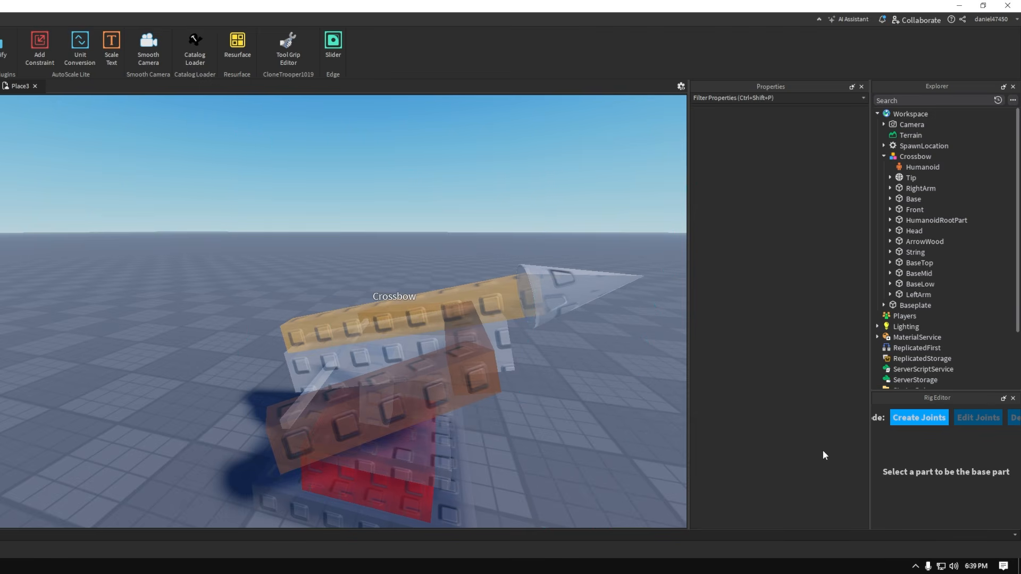
{"action": "scroll", "coordinate": [523, 391], "scroll_direction": "down", "scroll_amount": 4}
{"action": "right_click_drag", "start_coordinate": [523, 392], "coordinate": [524, 391]}
{"action": "right_click_drag", "start_coordinate": [523, 391], "coordinate": [523, 392]}
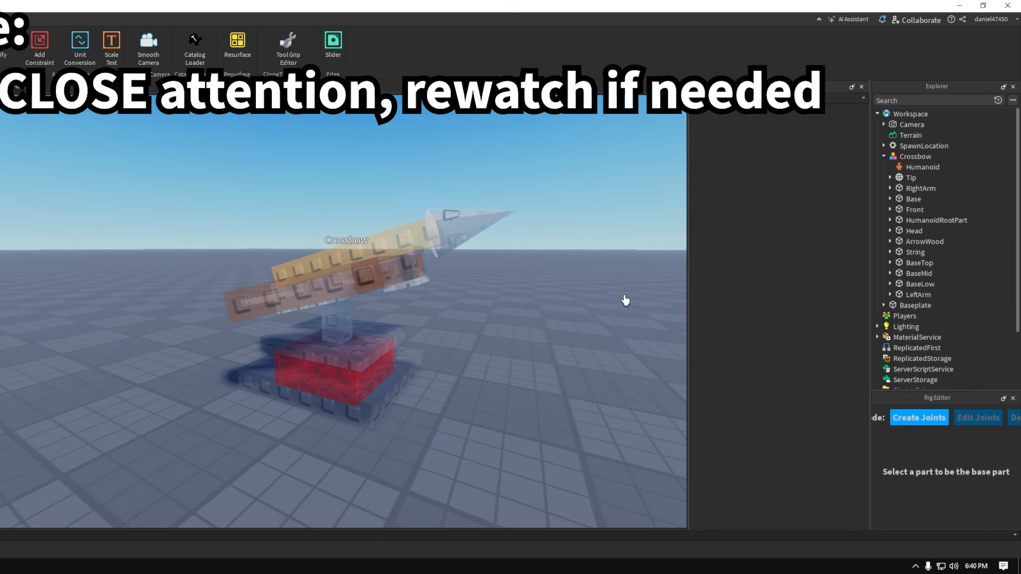
{"action": "scroll", "coordinate": [540, 295], "scroll_direction": "up", "scroll_amount": 3}
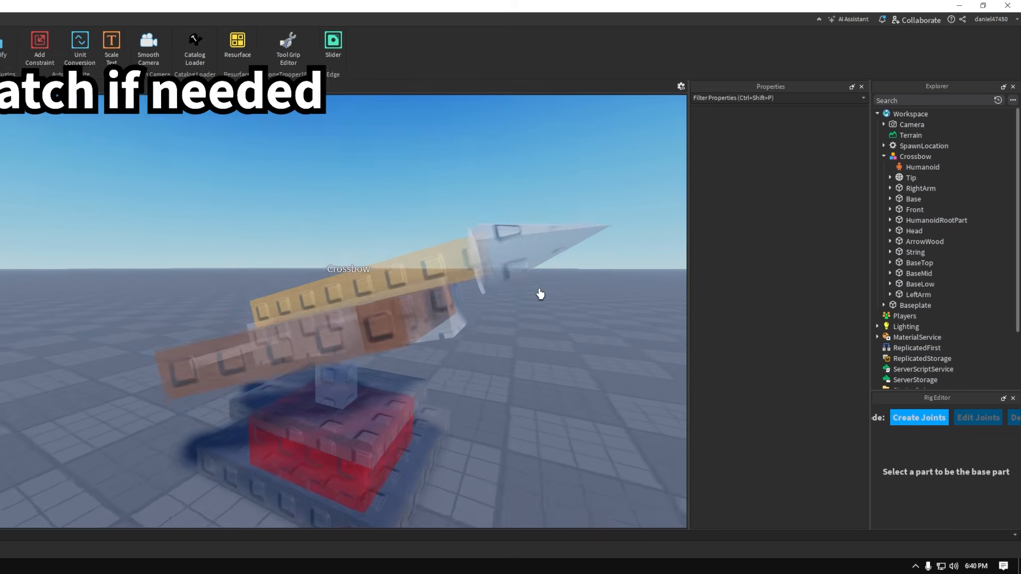
{"action": "right_click_drag", "start_coordinate": [540, 294], "coordinate": [540, 294]}
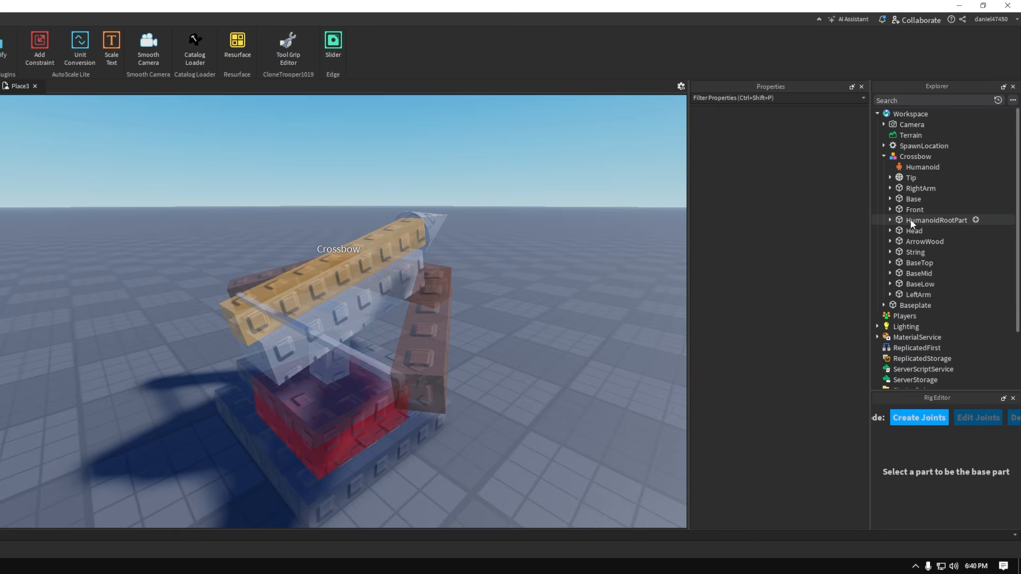
{"action": "scroll", "coordinate": [367, 344], "scroll_direction": "up", "scroll_amount": 10}
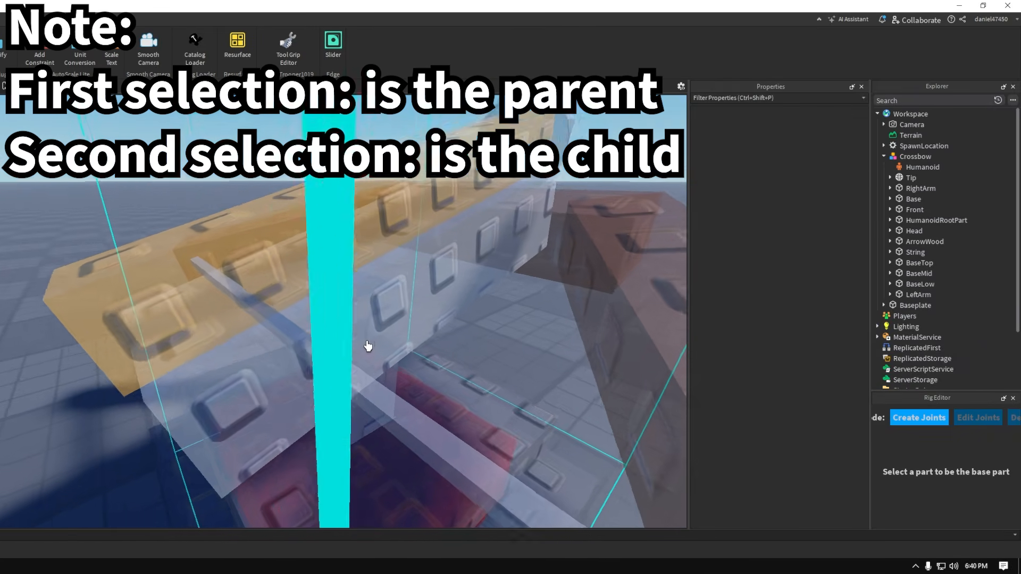
{"action": "right_click_drag", "start_coordinate": [368, 345], "coordinate": [391, 309]}
{"action": "right_click_drag", "start_coordinate": [451, 280], "coordinate": [451, 271]}
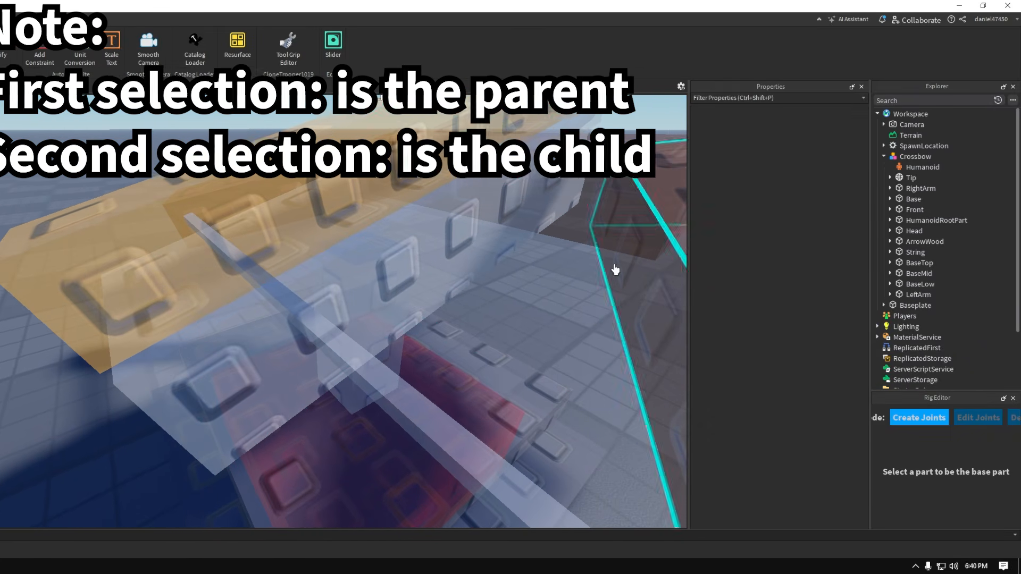
{"action": "scroll", "coordinate": [531, 229], "scroll_direction": "down", "scroll_amount": 4}
{"action": "scroll", "coordinate": [502, 276], "scroll_direction": "up", "scroll_amount": 6}
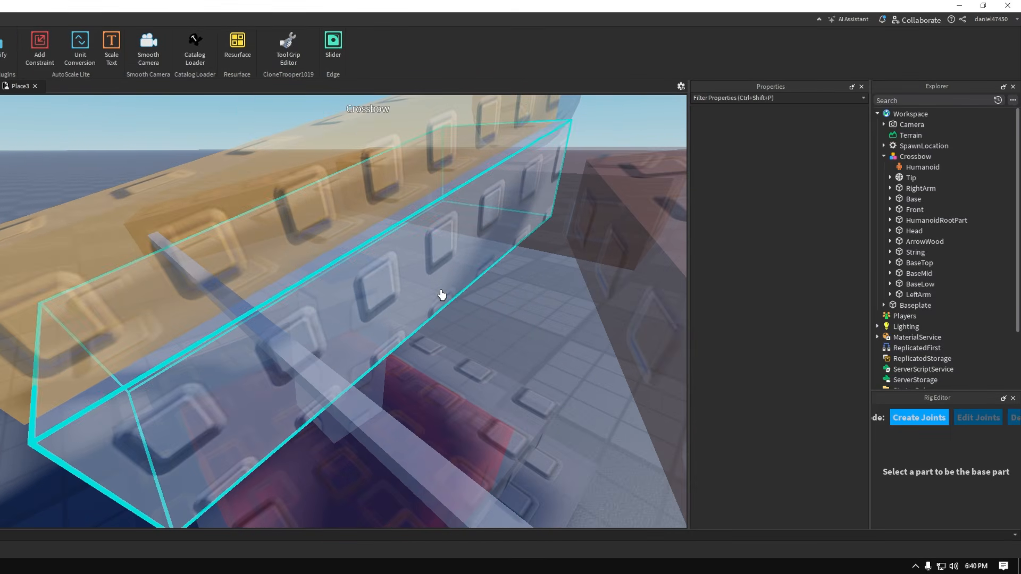
{"action": "scroll", "coordinate": [441, 295], "scroll_direction": "down", "scroll_amount": 6}
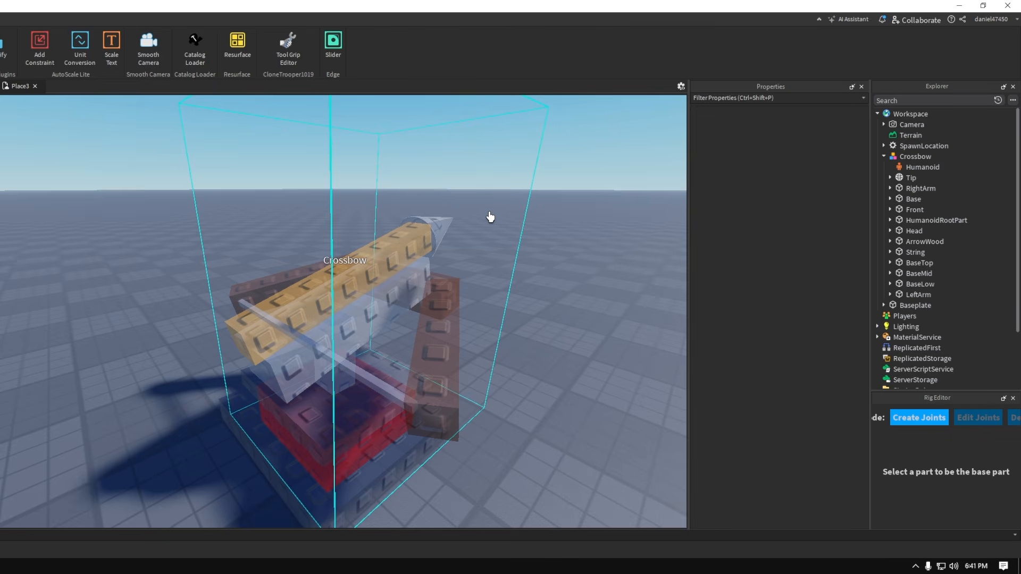
Create a joint with the enclosing HumanoidRootPart as the base part and the Head shaft as its child
{"action": "left_click", "coordinate": [524, 212]}
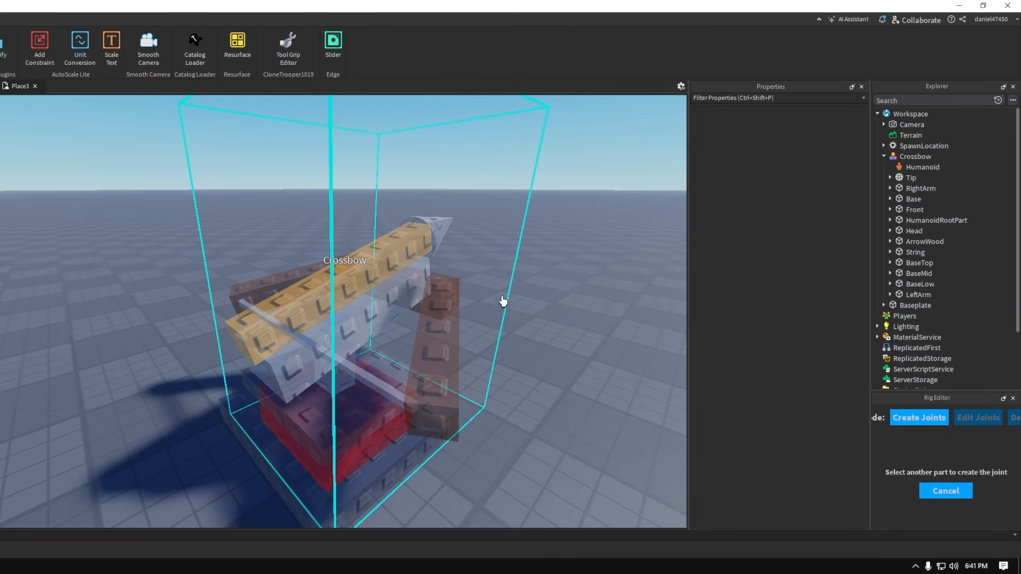
{"action": "scroll", "coordinate": [468, 287], "scroll_direction": "up", "scroll_amount": 8}
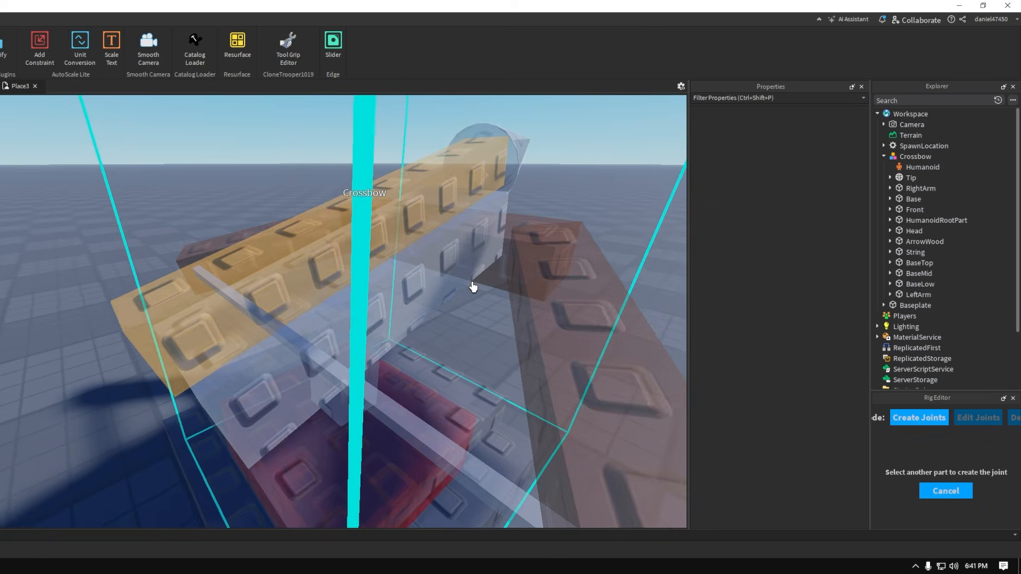
{"action": "scroll", "coordinate": [472, 287], "scroll_direction": "down", "scroll_amount": 5}
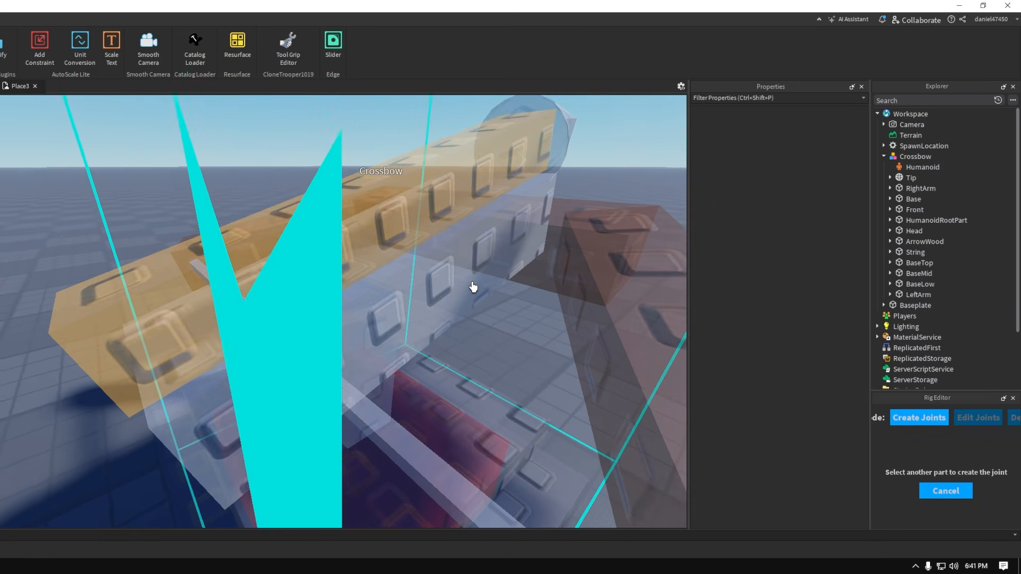
{"action": "scroll", "coordinate": [473, 287], "scroll_direction": "up", "scroll_amount": 1}
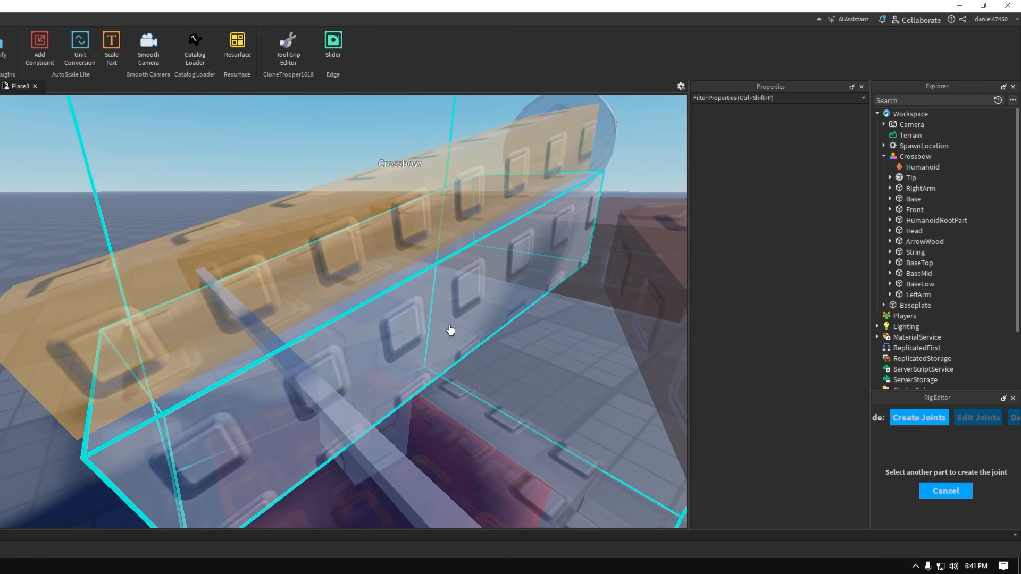
{"action": "left_click", "coordinate": [453, 299]}
Create joints from the Head part to each of the two brown side arms, with the Head as parent
{"action": "scroll", "coordinate": [456, 312], "scroll_direction": "up", "scroll_amount": 5}
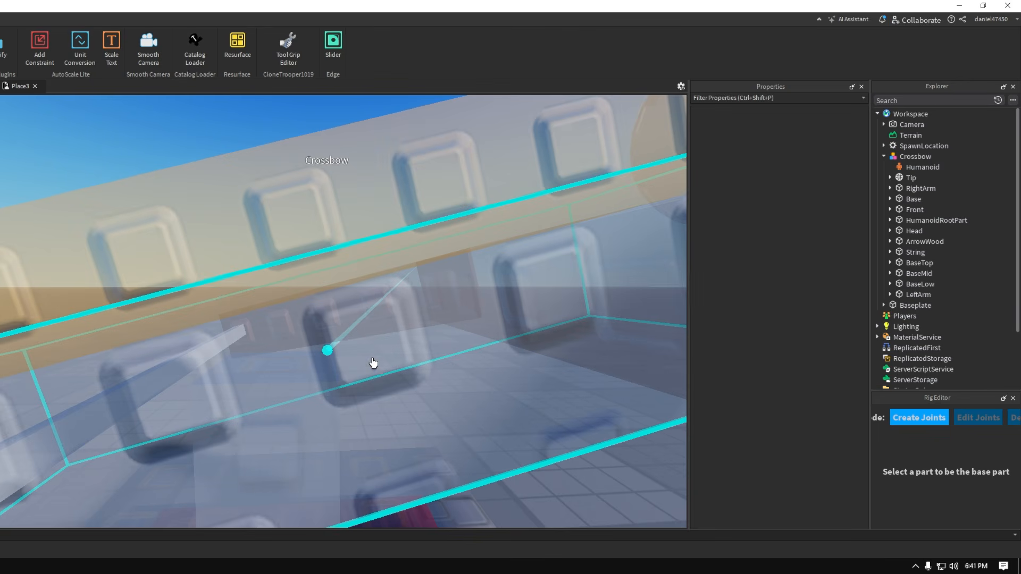
{"action": "scroll", "coordinate": [386, 364], "scroll_direction": "down", "scroll_amount": 3}
{"action": "right_click_drag", "start_coordinate": [373, 364], "coordinate": [382, 343]}
{"action": "scroll", "coordinate": [386, 365], "scroll_direction": "up", "scroll_amount": 2}
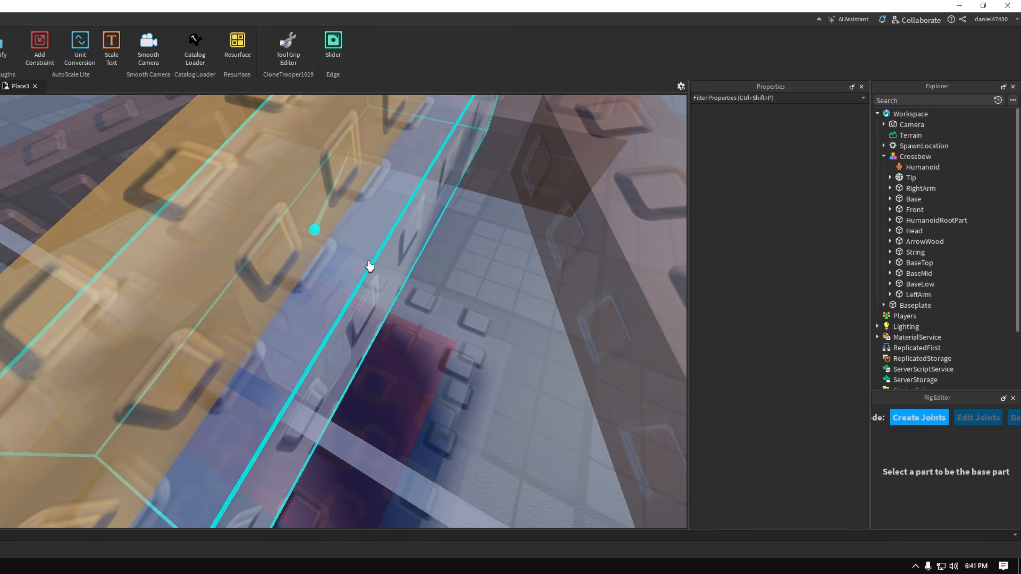
{"action": "left_click", "coordinate": [361, 273]}
{"action": "left_click", "coordinate": [606, 228]}
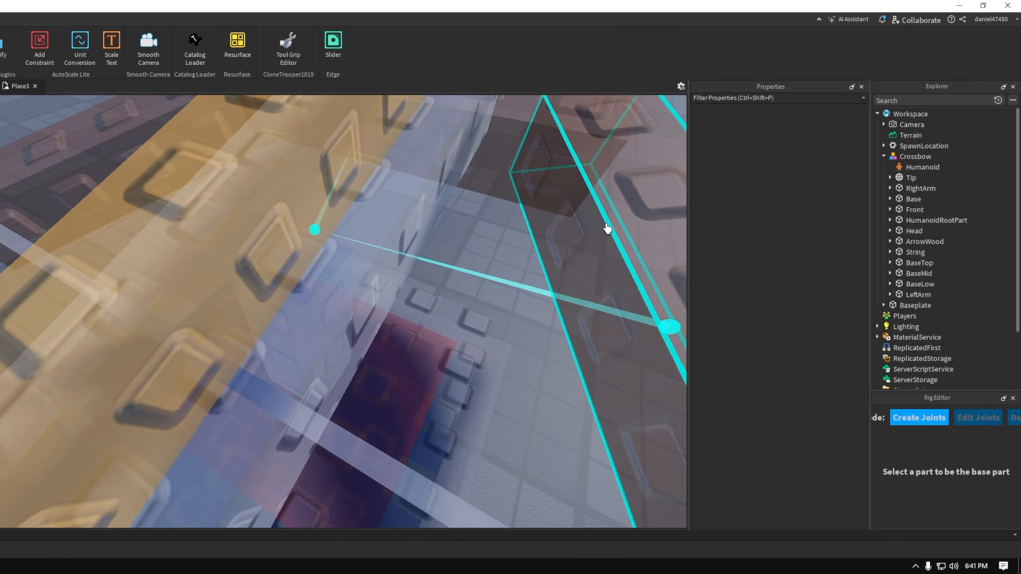
{"action": "right_click_drag", "start_coordinate": [406, 205], "coordinate": [538, 240]}
{"action": "right_click_drag", "start_coordinate": [410, 255], "coordinate": [410, 255]}
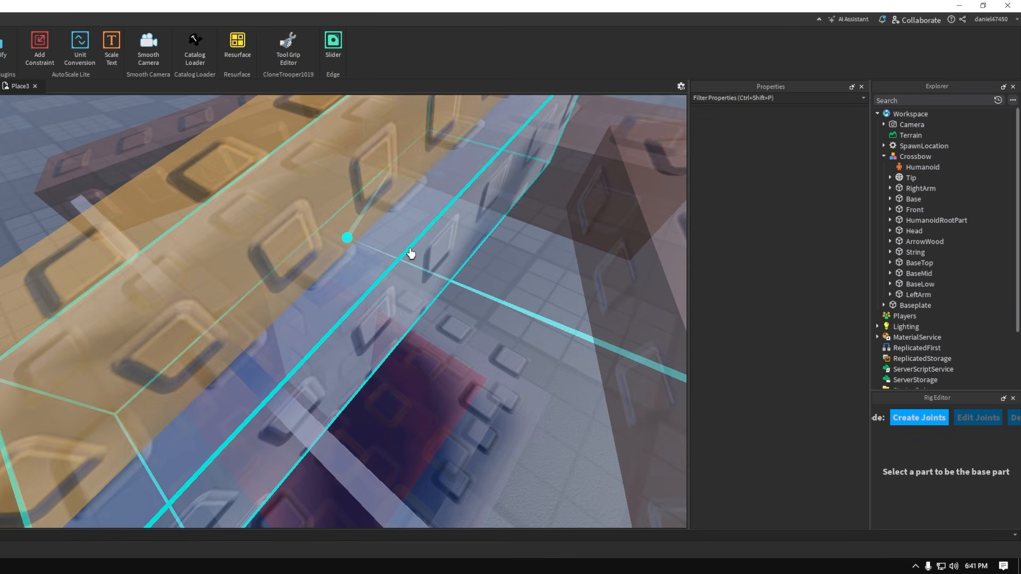
{"action": "left_click", "coordinate": [410, 255]}
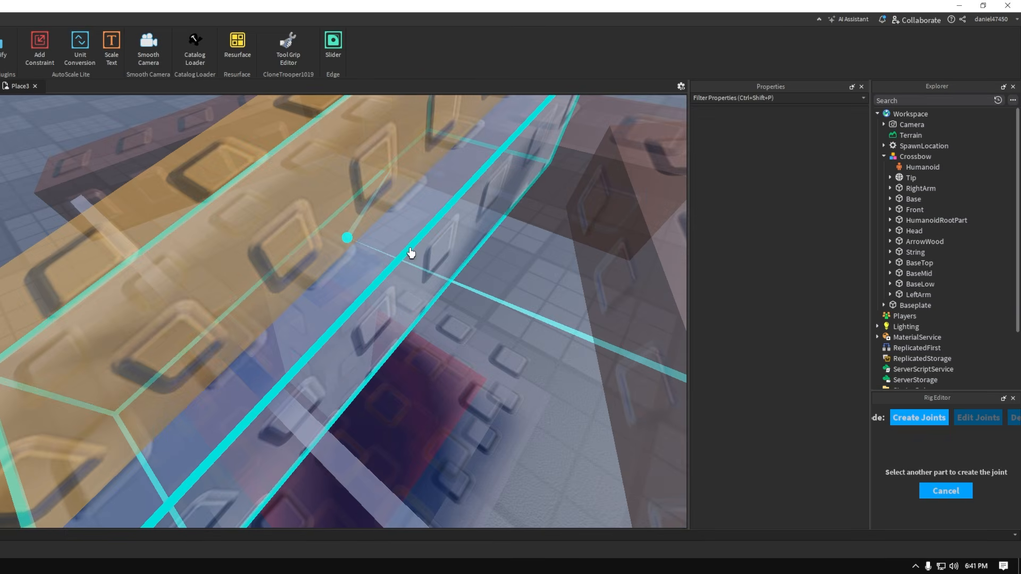
{"action": "left_click", "coordinate": [140, 140]}
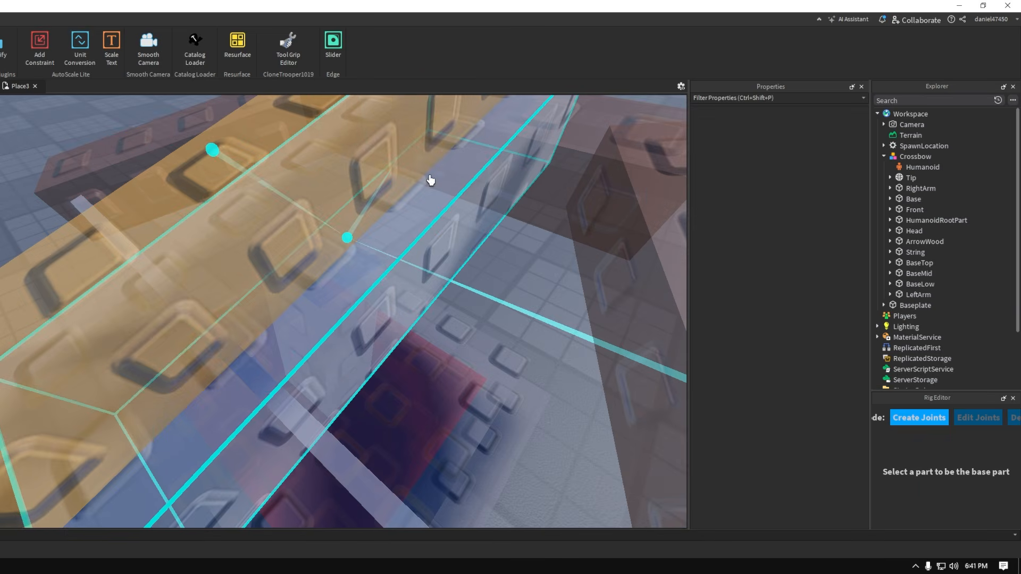
Create a joint from the Head part to the brown Front piece between the arms
{"action": "right_click_drag", "start_coordinate": [428, 183], "coordinate": [429, 175]}
{"action": "left_click", "coordinate": [376, 251]}
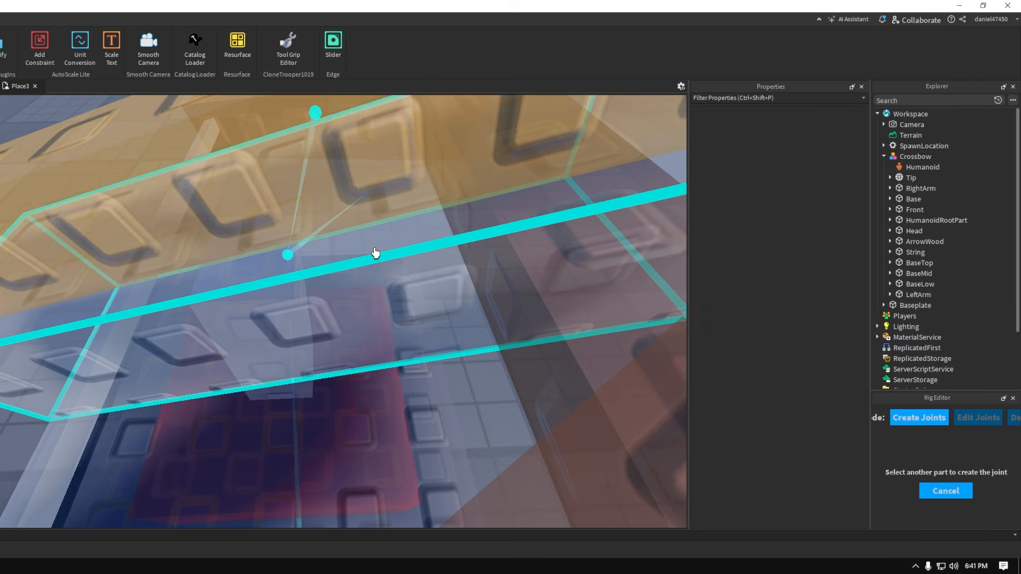
{"action": "left_click", "coordinate": [581, 299]}
{"action": "right_click_drag", "start_coordinate": [581, 298], "coordinate": [548, 304]}
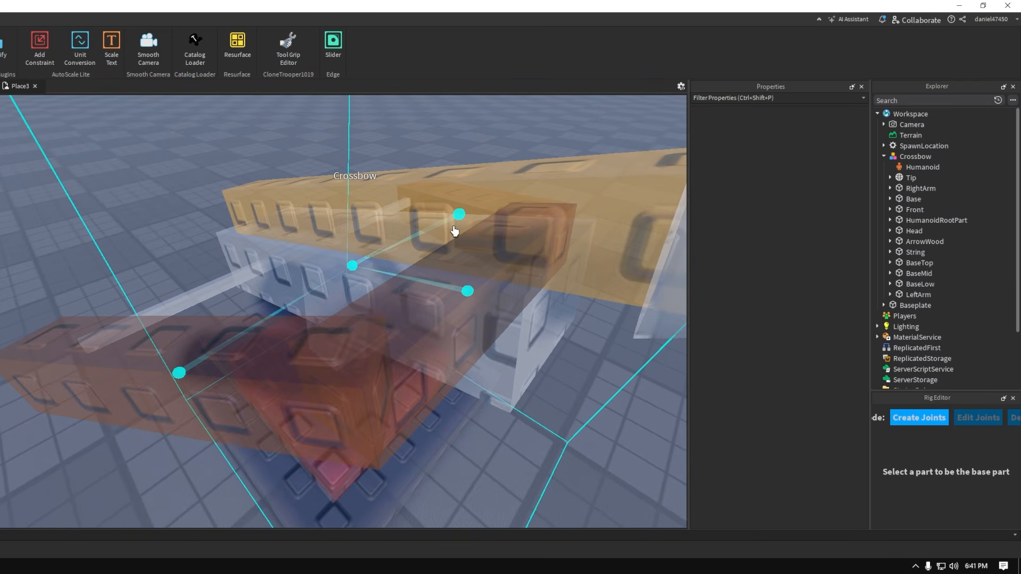
Create a joint from the Head part to the yellow ArrowWood part above it
{"action": "right_click_drag", "start_coordinate": [424, 261], "coordinate": [357, 324]}
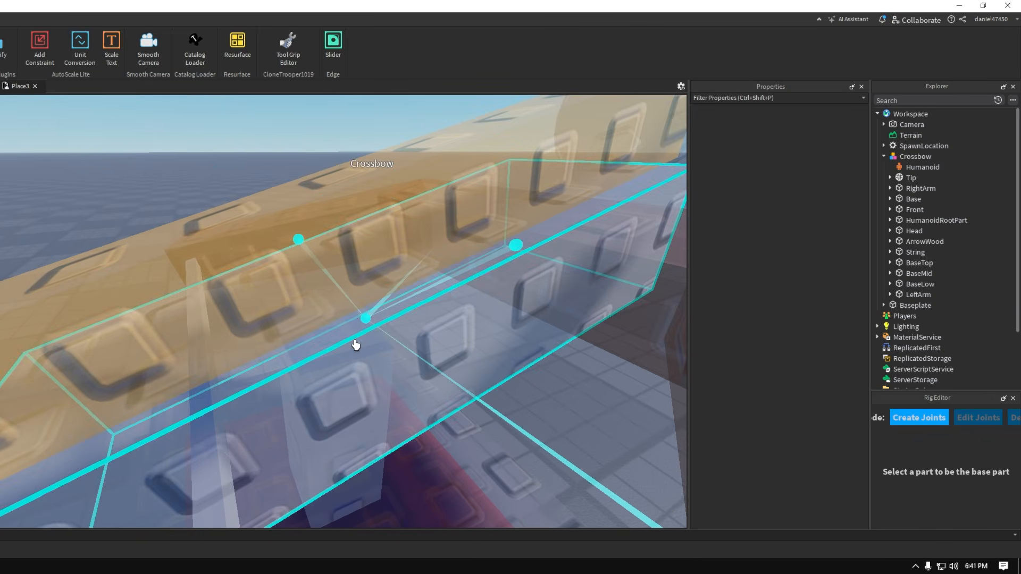
{"action": "left_click", "coordinate": [356, 344]}
{"action": "left_click", "coordinate": [314, 214]}
{"action": "scroll", "coordinate": [412, 283], "scroll_direction": "down", "scroll_amount": 5}
{"action": "scroll", "coordinate": [345, 344], "scroll_direction": "up", "scroll_amount": 2}
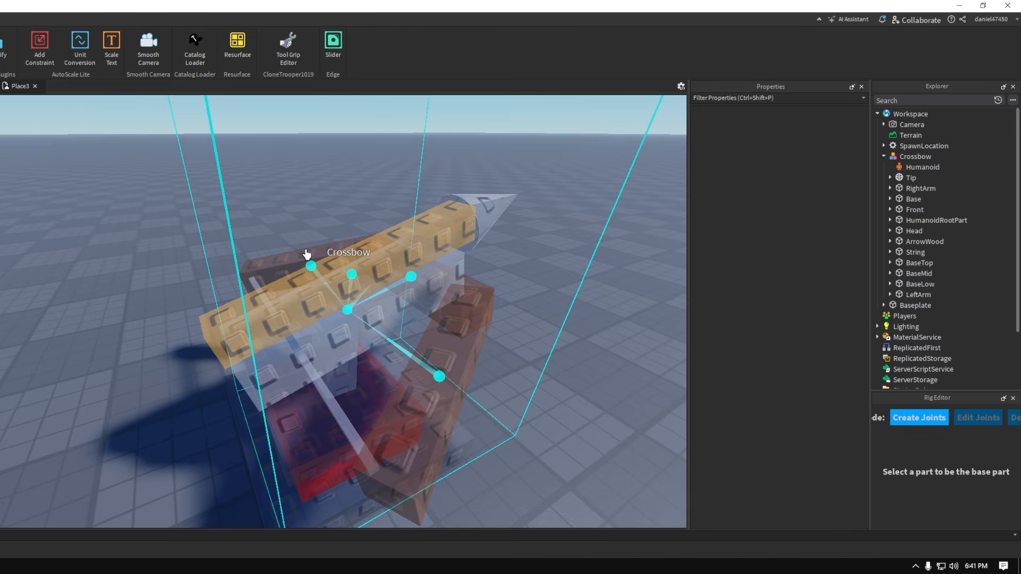
Create a joint from the Head part to the String running across the rear of the crossbow
{"action": "scroll", "coordinate": [418, 296], "scroll_direction": "up", "scroll_amount": 8}
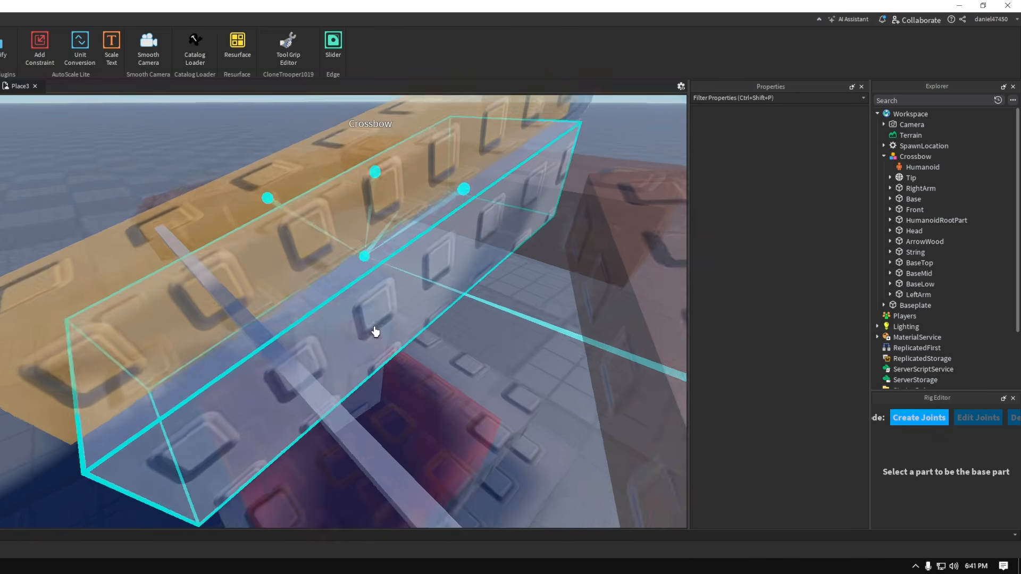
{"action": "right_click_drag", "start_coordinate": [375, 331], "coordinate": [334, 333]}
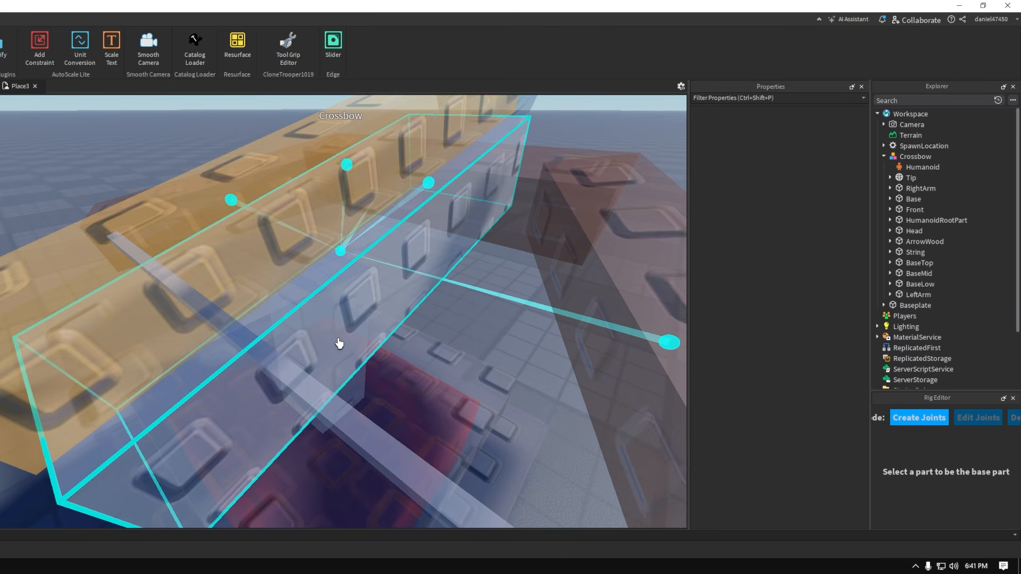
{"action": "left_click", "coordinate": [346, 391]}
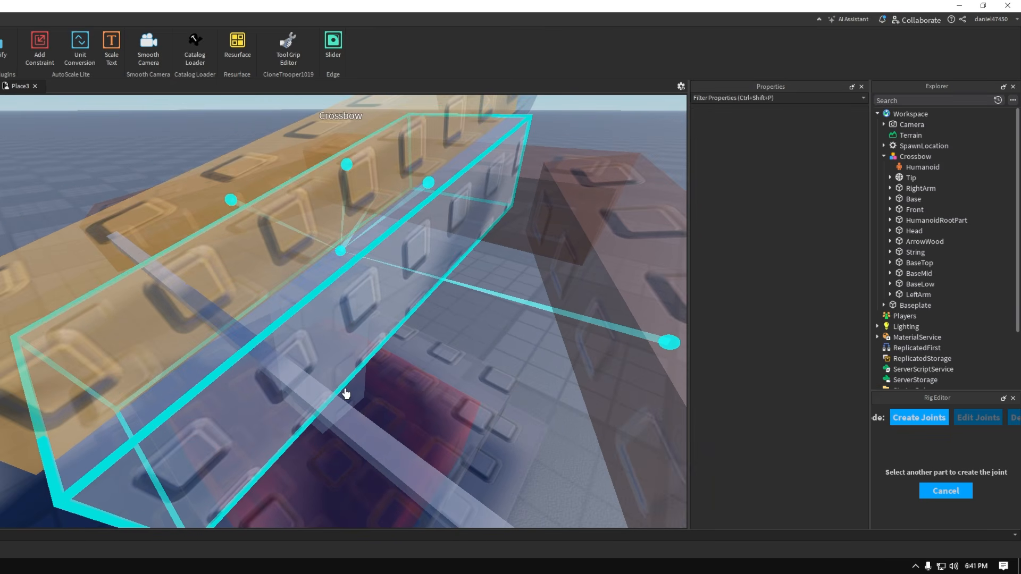
{"action": "left_click", "coordinate": [401, 474]}
{"action": "right_click_drag", "start_coordinate": [399, 421], "coordinate": [373, 385]}
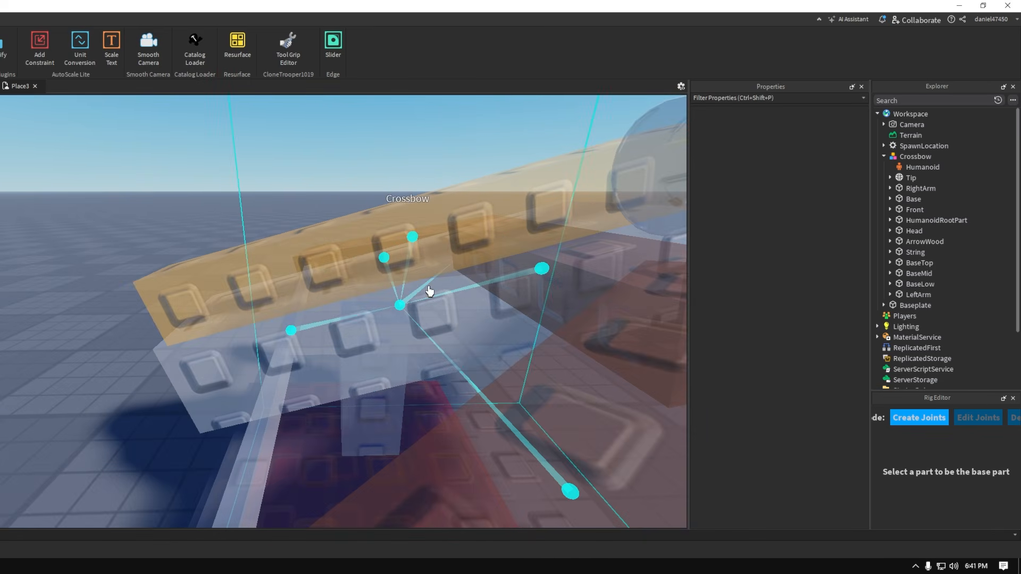
Examine the joints branching from the Head and the nearby ArrowWood part from closer and wider views
{"action": "right_click_drag", "start_coordinate": [429, 291], "coordinate": [500, 453]}
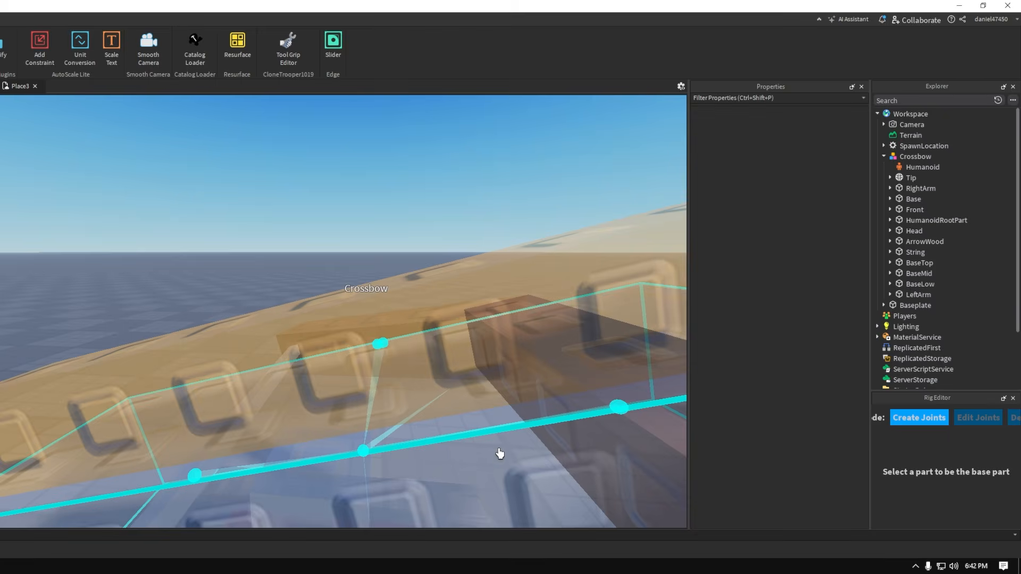
{"action": "key", "text": "d"}
{"action": "right_click_drag", "start_coordinate": [517, 335], "coordinate": [518, 335]}
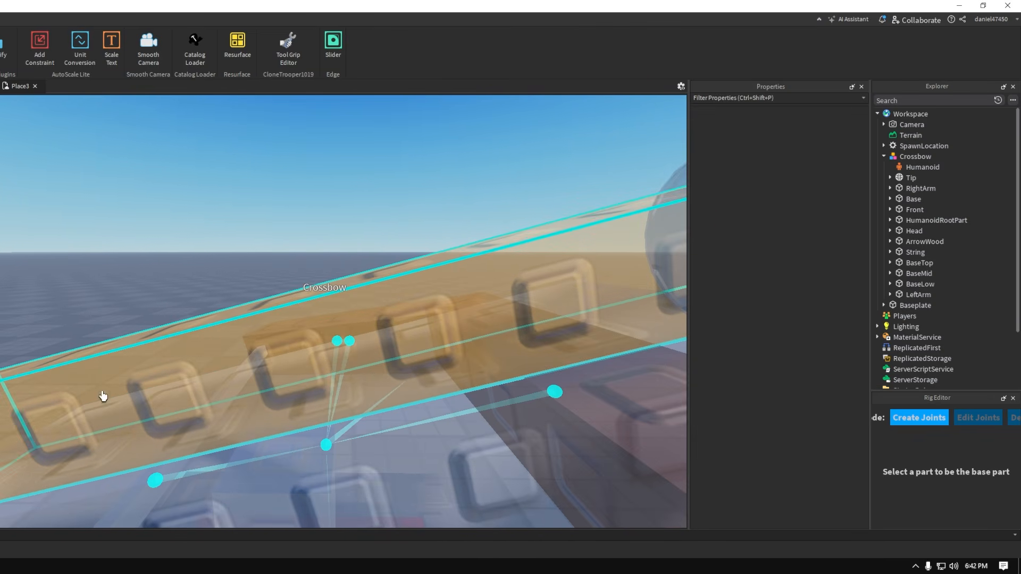
{"action": "key", "text": "s"}
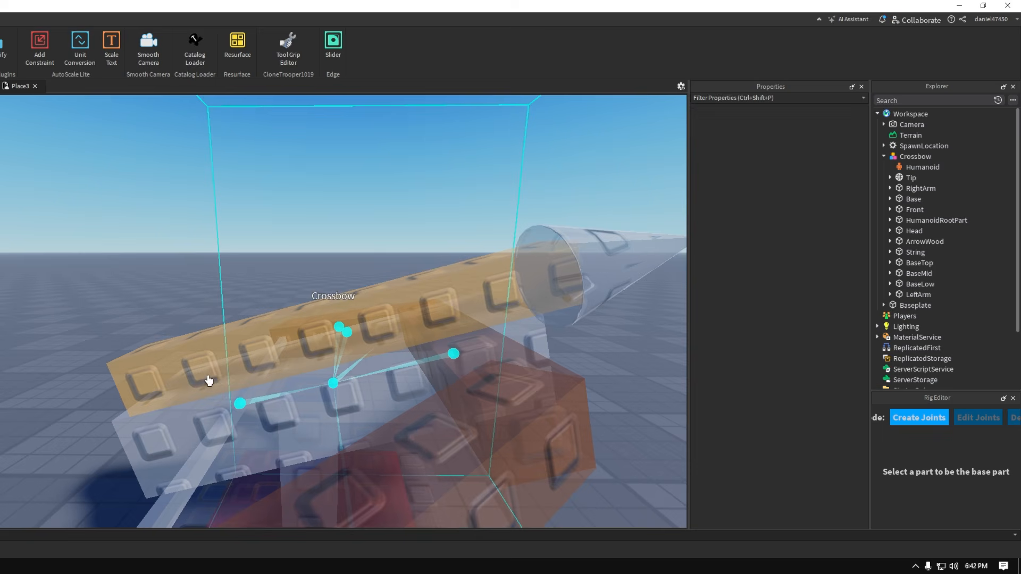
{"action": "key", "text": "w"}
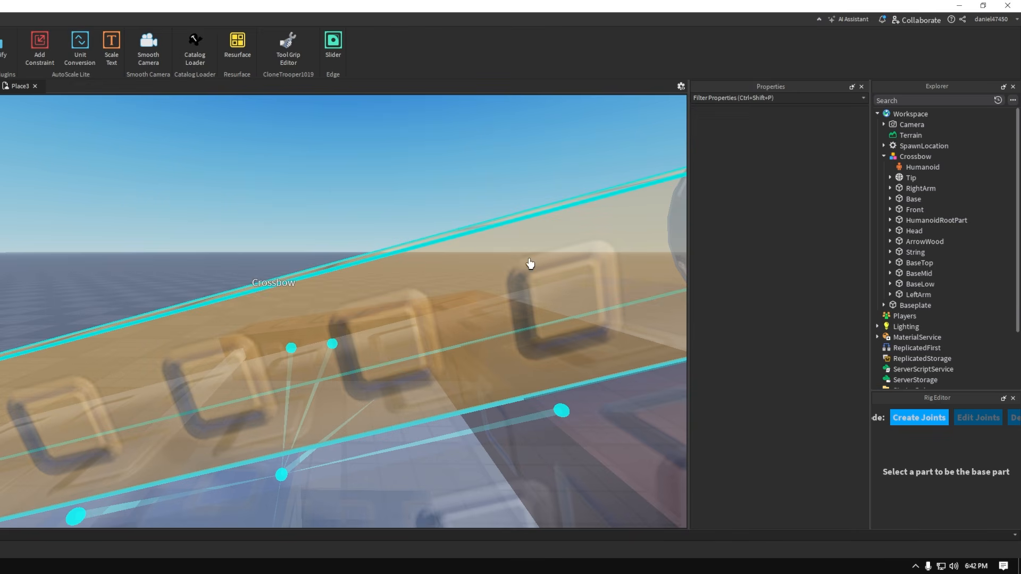
{"action": "right_click_drag", "start_coordinate": [513, 294], "coordinate": [515, 291]}
{"action": "key", "text": "s"}
{"action": "key", "text": "w"}
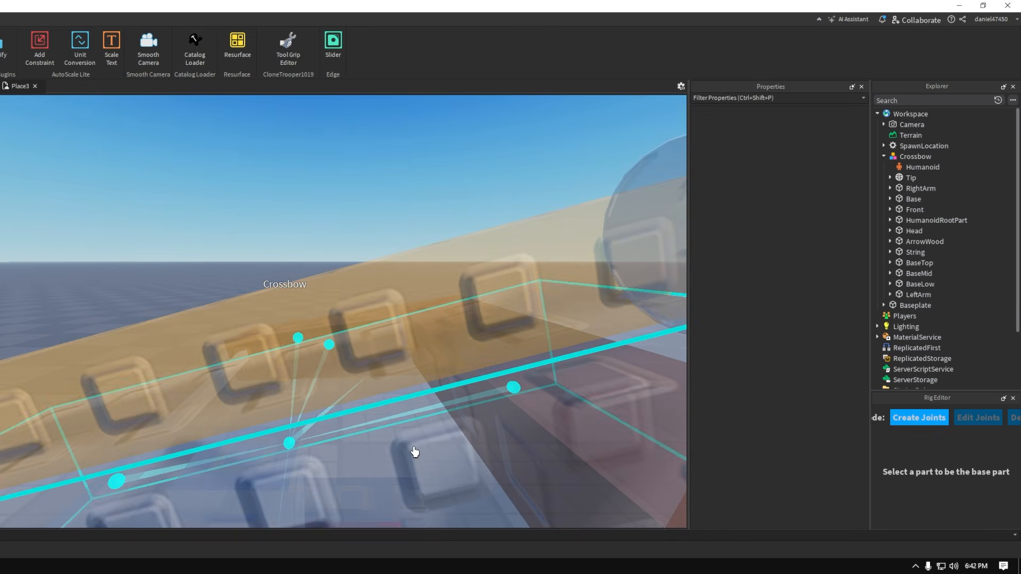
{"action": "right_click_drag", "start_coordinate": [415, 452], "coordinate": [527, 263]}
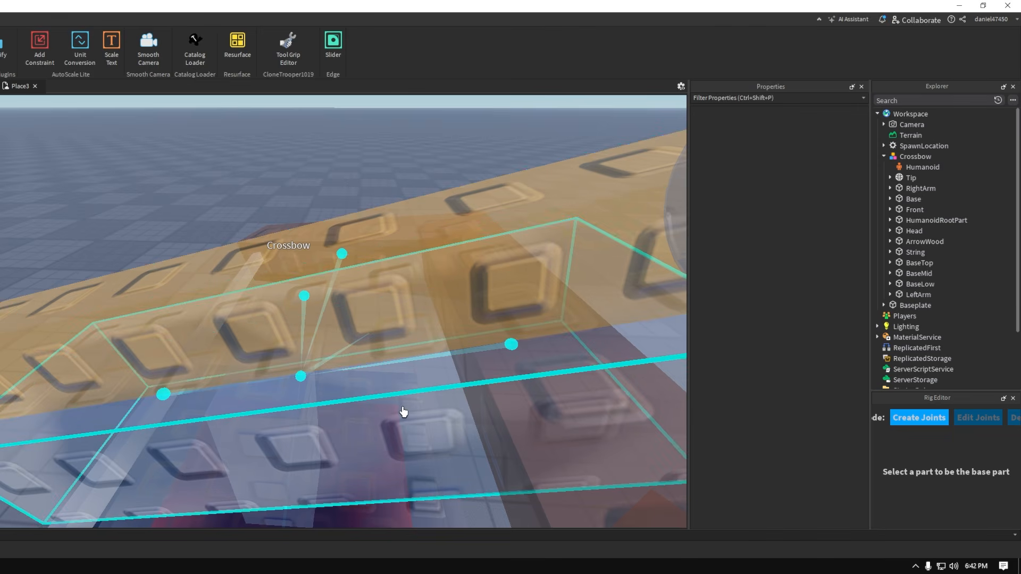
Create a joint from the yellow ArrowWood part to the cone-shaped Tip at its front end
{"action": "right_click_drag", "start_coordinate": [423, 324], "coordinate": [424, 324]}
{"action": "key", "text": "q"}
{"action": "key", "text": "e"}
{"action": "right_click_drag", "start_coordinate": [360, 360], "coordinate": [360, 360]}
{"action": "key", "text": "d"}
{"action": "right_click_drag", "start_coordinate": [607, 204], "coordinate": [607, 204]}
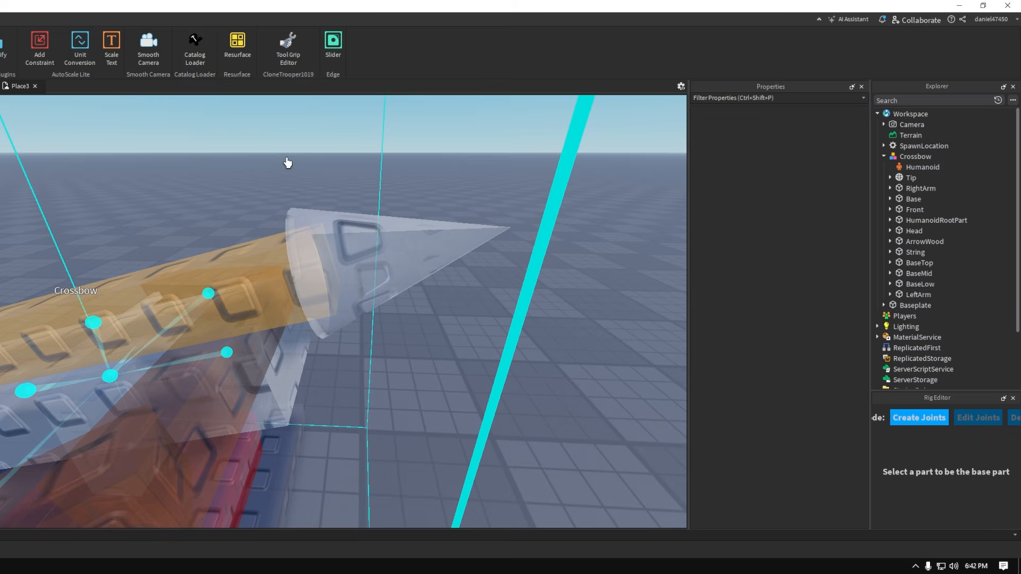
{"action": "right_click_drag", "start_coordinate": [285, 326], "coordinate": [285, 326]}
{"action": "key", "text": "w"}
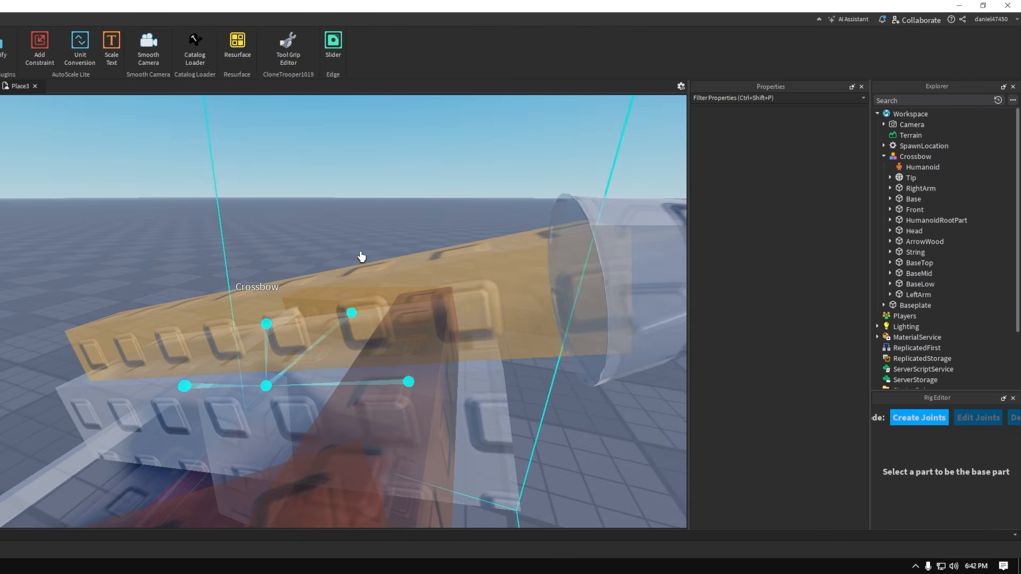
{"action": "key", "text": "w"}
{"action": "right_click_drag", "start_coordinate": [436, 310], "coordinate": [435, 310]}
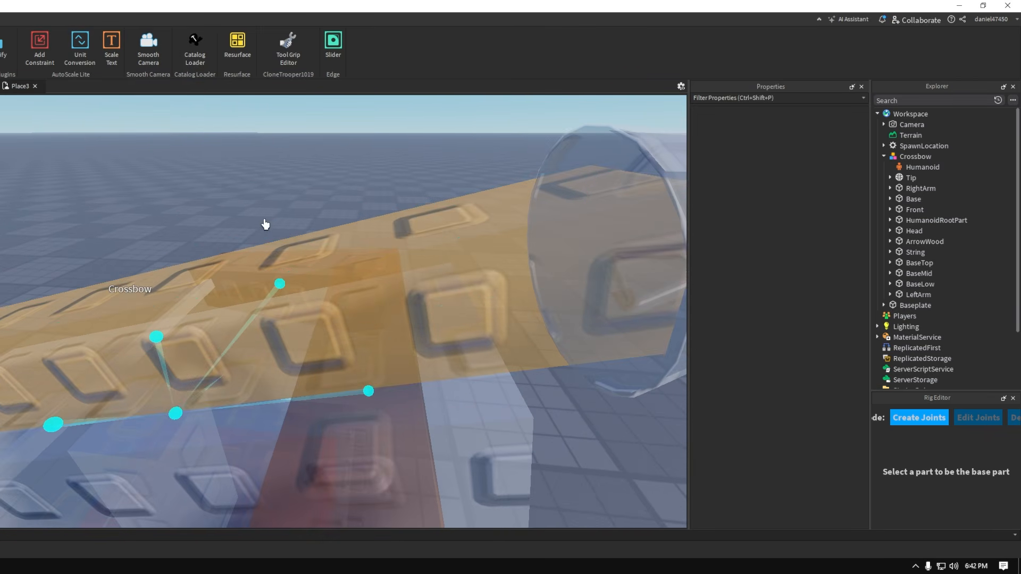
{"action": "left_click", "coordinate": [302, 272]}
{"action": "right_click_drag", "start_coordinate": [340, 240], "coordinate": [340, 241]}
{"action": "key", "text": "w"}
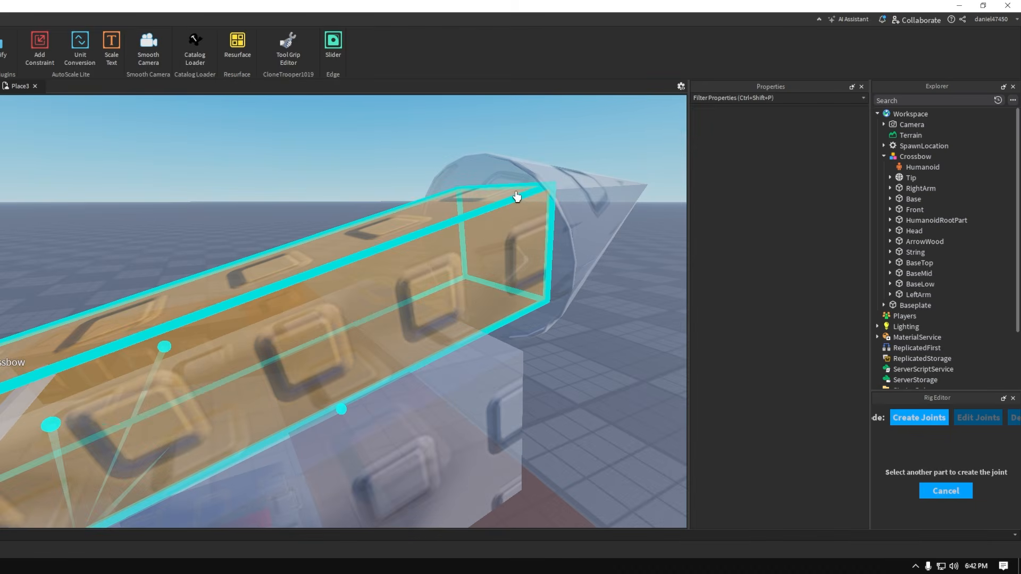
{"action": "left_click", "coordinate": [588, 197]}
Examine the joints branching from the Head and running along the arrow from close up and from a wide view
{"action": "scroll", "coordinate": [537, 287], "scroll_direction": "down", "scroll_amount": 5}
{"action": "right_click_drag", "start_coordinate": [537, 288], "coordinate": [537, 287]}
{"action": "scroll", "coordinate": [537, 287], "scroll_direction": "up", "scroll_amount": 5}
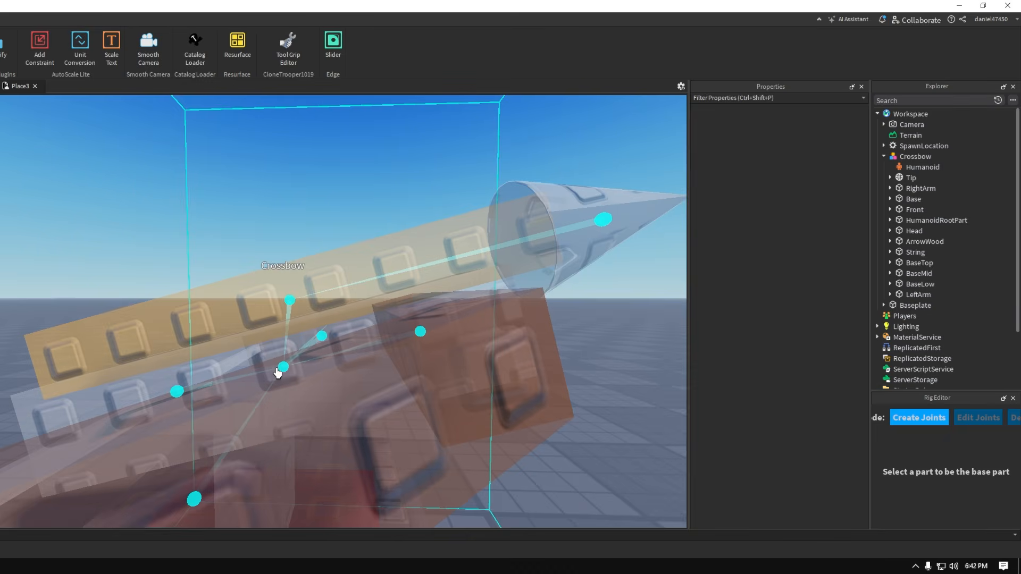
{"action": "right_click_drag", "start_coordinate": [290, 415], "coordinate": [290, 416]}
{"action": "key", "text": "w"}
{"action": "scroll", "coordinate": [340, 250], "scroll_direction": "down", "scroll_amount": 5}
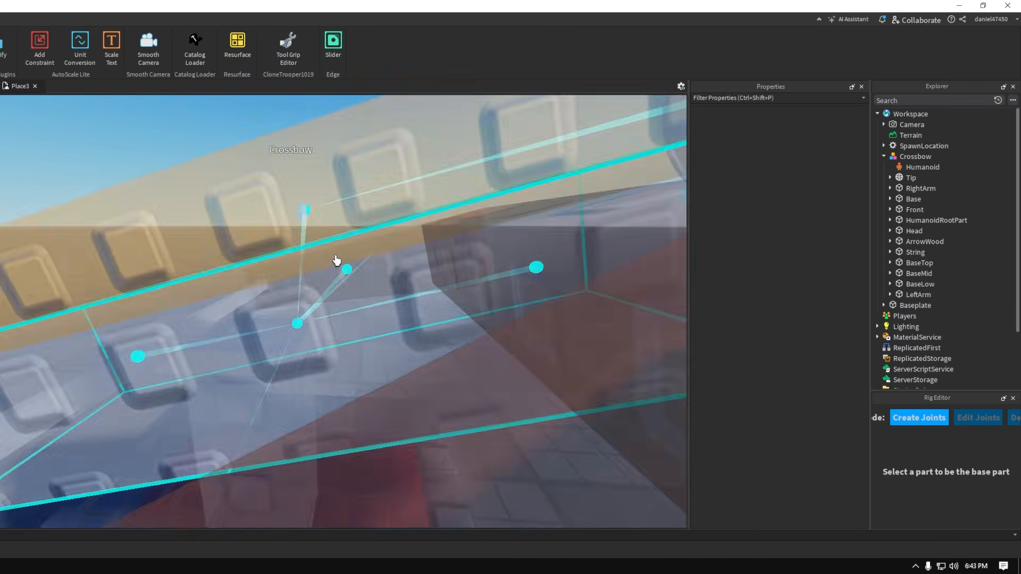
{"action": "scroll", "coordinate": [414, 338], "scroll_direction": "up", "scroll_amount": 1}
{"action": "right_click_drag", "start_coordinate": [445, 304], "coordinate": [446, 304]}
{"action": "key", "text": "w"}
{"action": "key", "text": "d"}
{"action": "key", "text": "w"}
{"action": "scroll", "coordinate": [455, 344], "scroll_direction": "down", "scroll_amount": 5}
{"action": "right_click_drag", "start_coordinate": [454, 344], "coordinate": [461, 323]}
{"action": "scroll", "coordinate": [455, 344], "scroll_direction": "up", "scroll_amount": 4}
{"action": "scroll", "coordinate": [461, 324], "scroll_direction": "down", "scroll_amount": 5}
{"action": "scroll", "coordinate": [461, 323], "scroll_direction": "up", "scroll_amount": 4}
{"action": "right_click_drag", "start_coordinate": [358, 324], "coordinate": [358, 324]}
{"action": "right_click_drag", "start_coordinate": [397, 410], "coordinate": [397, 410]}
{"action": "scroll", "coordinate": [397, 410], "scroll_direction": "down", "scroll_amount": 2}
{"action": "right_click_drag", "start_coordinate": [419, 246], "coordinate": [364, 360]}
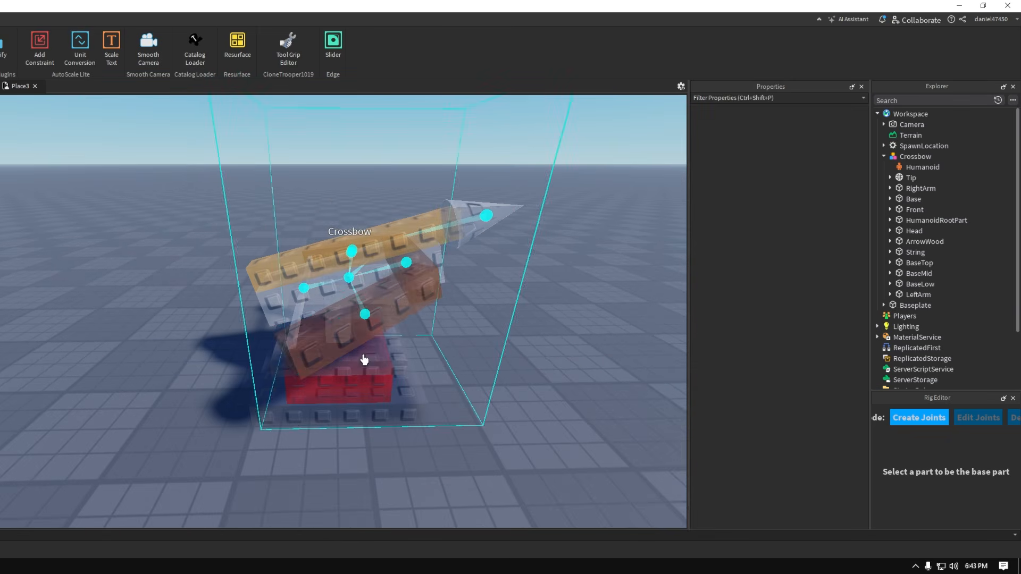
Create a joint from the large HumanoidRootPart box to the BaseLow slab at the bottom of the stand
{"action": "scroll", "coordinate": [402, 389], "scroll_direction": "up", "scroll_amount": 5}
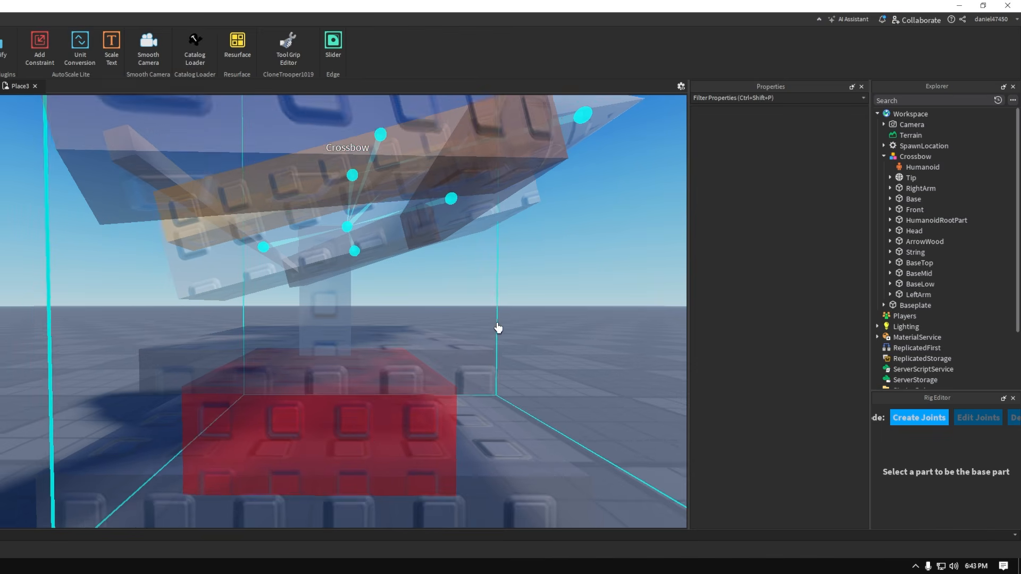
{"action": "right_click_drag", "start_coordinate": [499, 326], "coordinate": [471, 148]}
{"action": "left_click", "coordinate": [449, 125]}
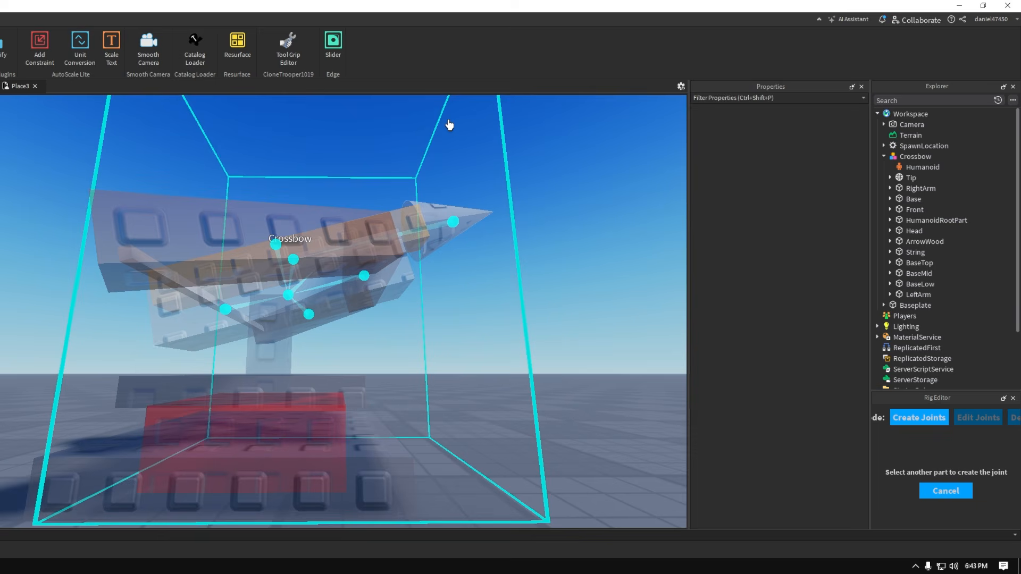
{"action": "right_click_drag", "start_coordinate": [454, 239], "coordinate": [454, 239]}
{"action": "right_click_drag", "start_coordinate": [301, 435], "coordinate": [312, 406]}
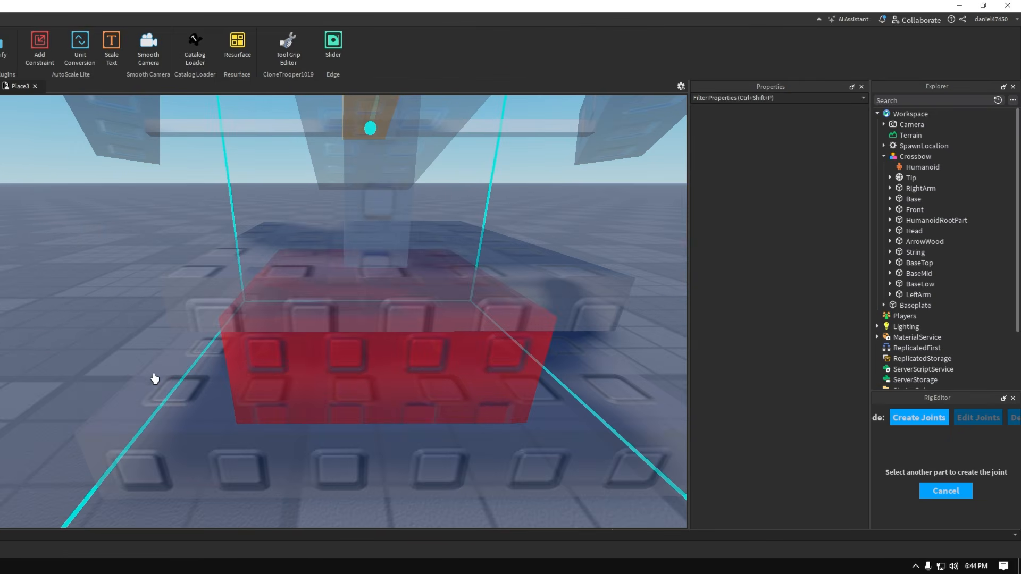
{"action": "right_click_drag", "start_coordinate": [167, 393], "coordinate": [168, 394]}
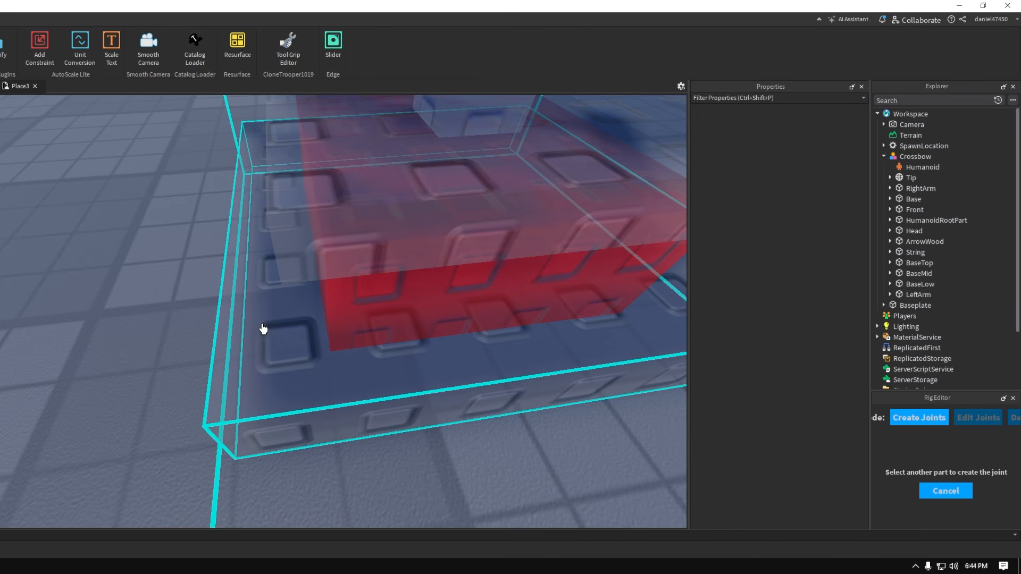
{"action": "left_click", "coordinate": [288, 363]}
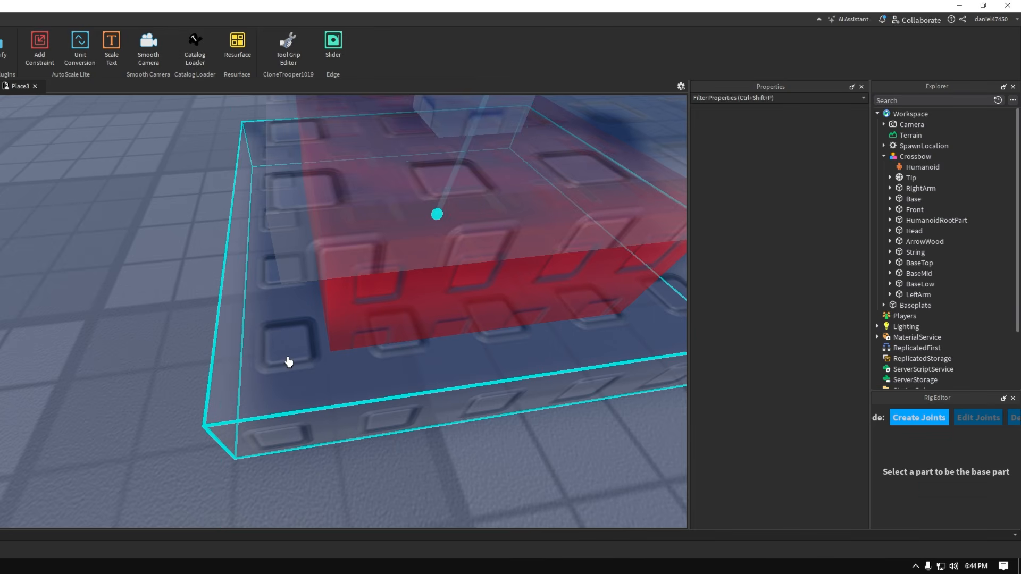
Create a joint from the BaseLow slab to the red BaseMid part on it
{"action": "right_click_drag", "start_coordinate": [439, 363], "coordinate": [391, 375]}
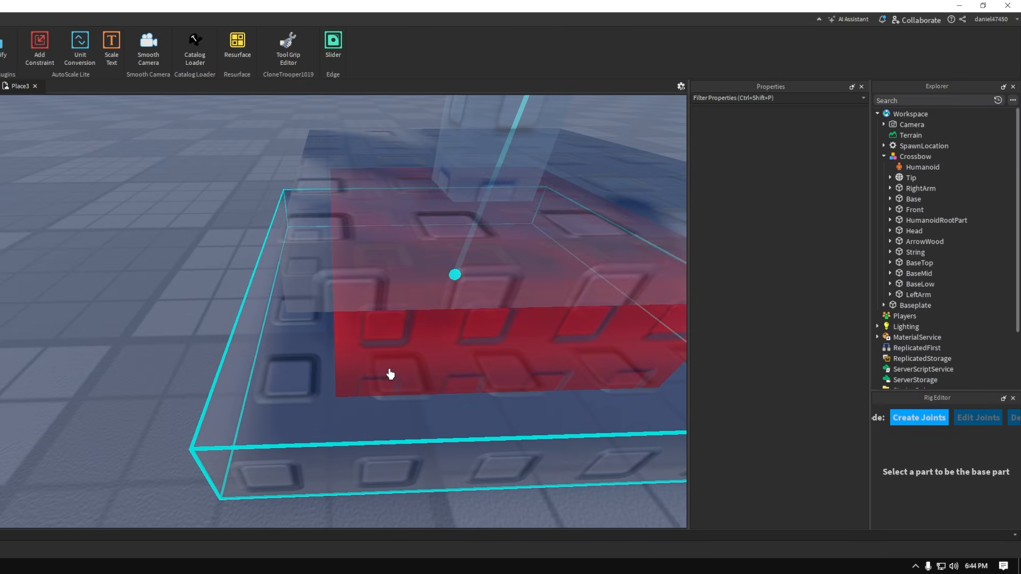
{"action": "left_click", "coordinate": [257, 400]}
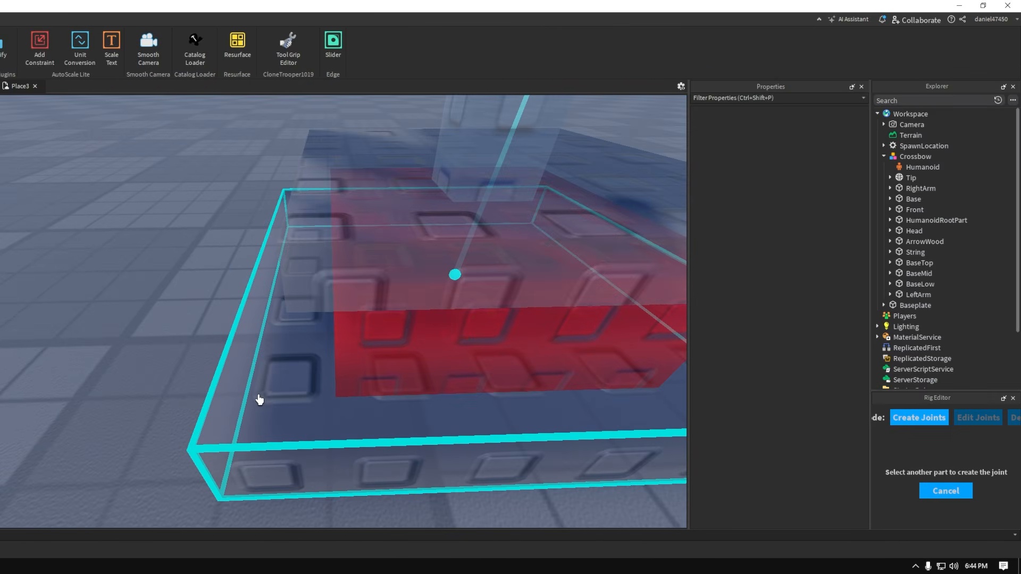
{"action": "left_click", "coordinate": [405, 329]}
Create a joint from the red BaseMid part to the BaseTop slab above it
{"action": "right_click_drag", "start_coordinate": [412, 315], "coordinate": [405, 358]}
{"action": "left_click", "coordinate": [404, 371]}
{"action": "left_click", "coordinate": [371, 289]}
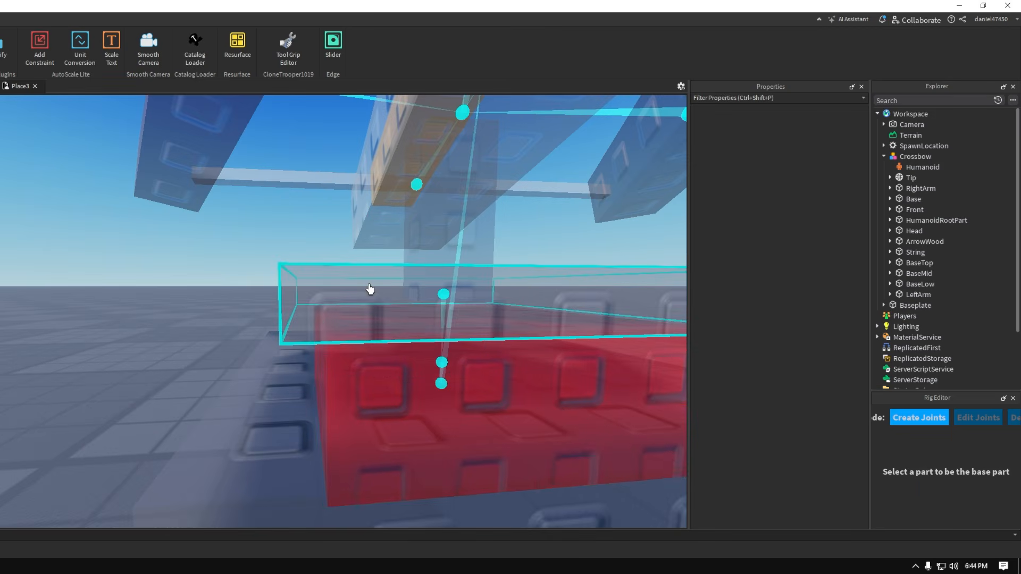
Create a joint from the BaseTop slab to the Base pillar that stands on it
{"action": "right_click_drag", "start_coordinate": [372, 270], "coordinate": [372, 267]}
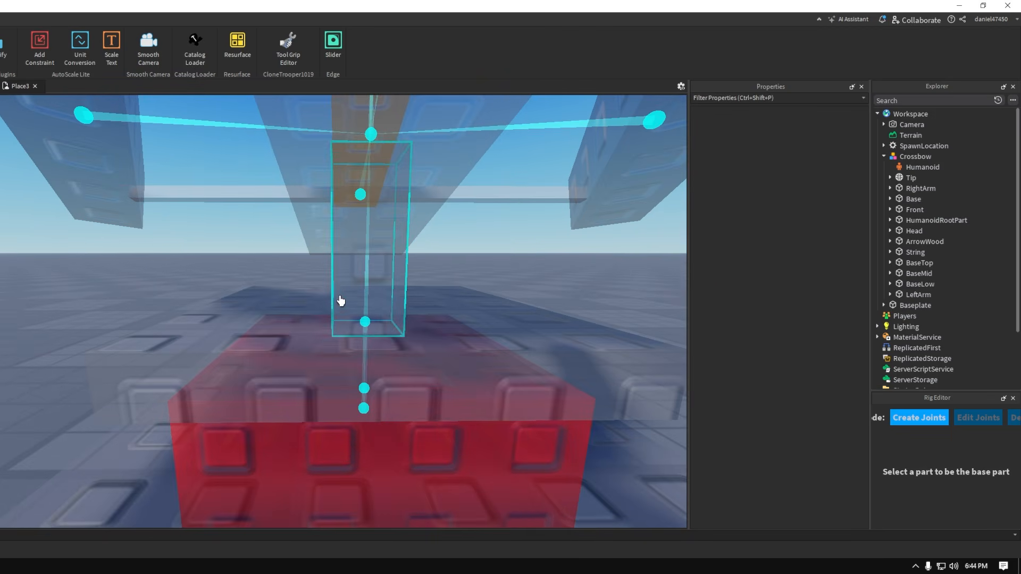
{"action": "left_click", "coordinate": [272, 315]}
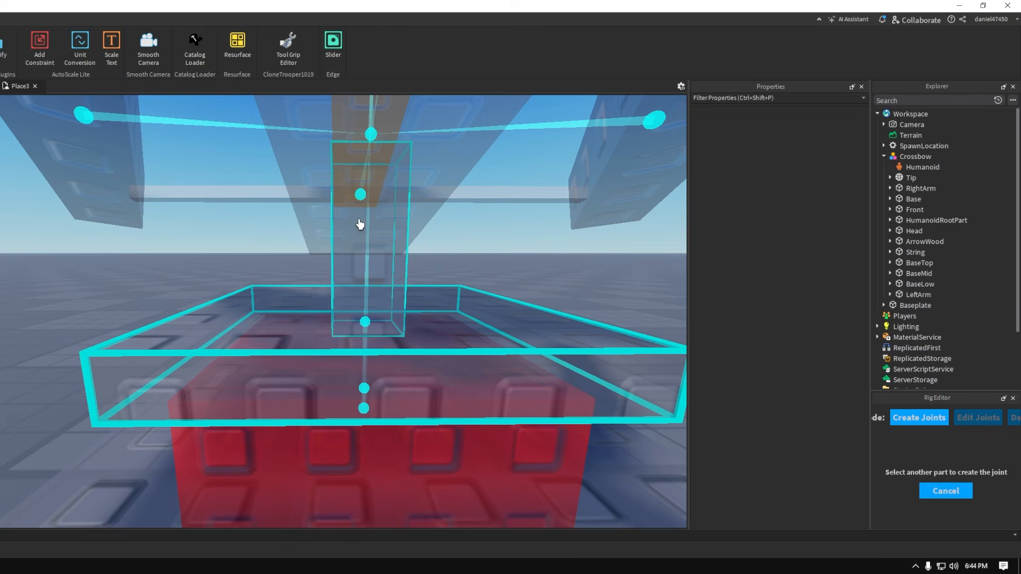
{"action": "left_click", "coordinate": [391, 256]}
Open the Animation Editor and close the Properties window to make room for the viewport
{"action": "right_click_drag", "start_coordinate": [401, 282], "coordinate": [471, 273]}
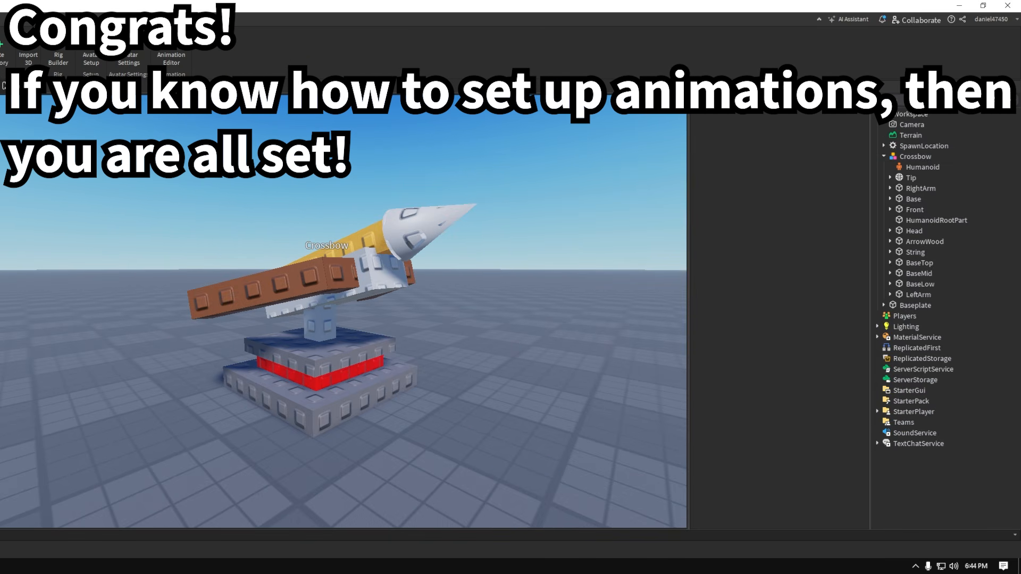
{"action": "left_click", "coordinate": [171, 45]}
{"action": "left_click_drag", "start_coordinate": [53, 405], "coordinate": [483, 325]}
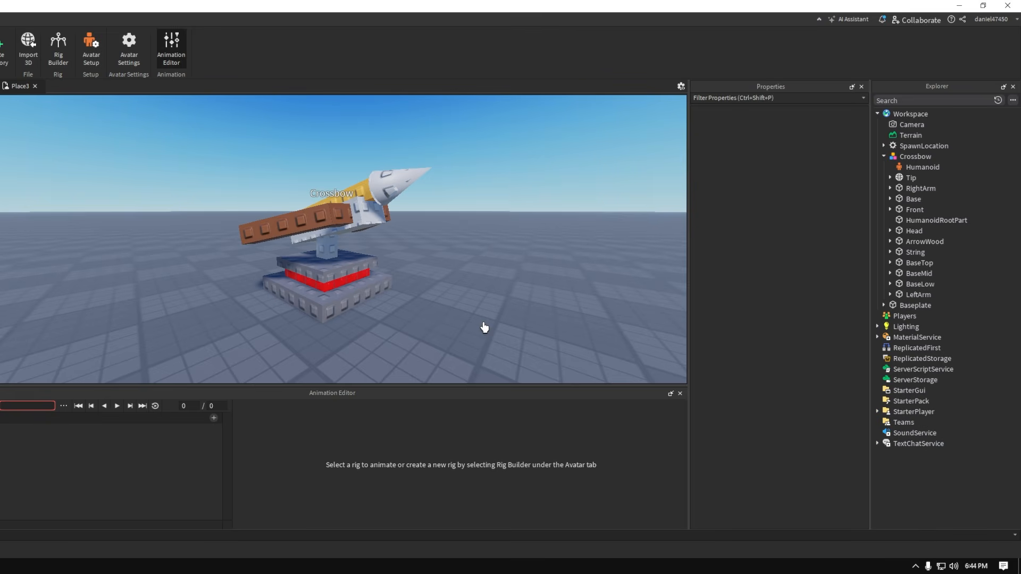
{"action": "left_click", "coordinate": [862, 87]}
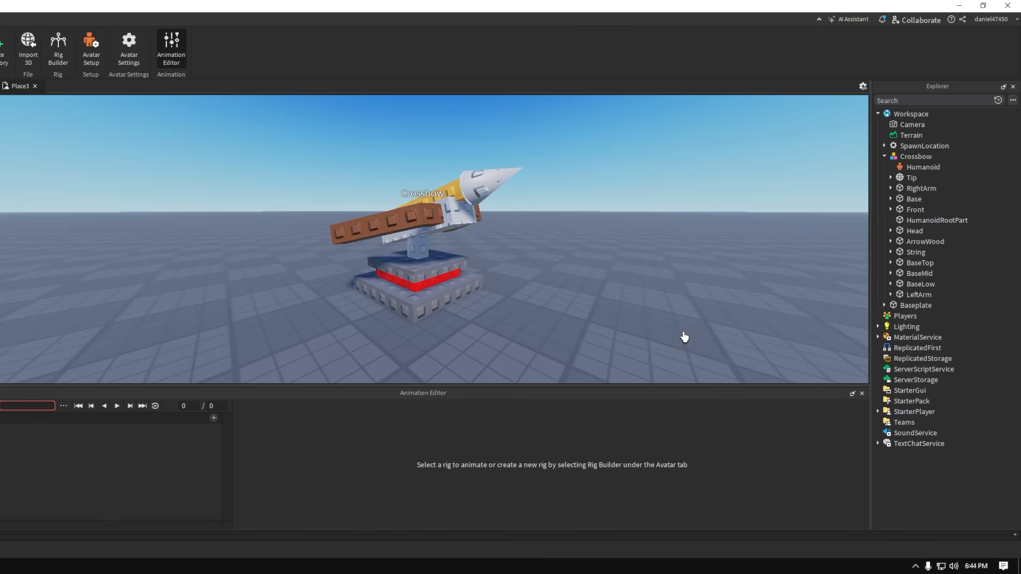
Select the Crossbow rig in the viewport as the model to animate in the Animation Editor
{"action": "key", "text": "w"}
{"action": "right_click_drag", "start_coordinate": [652, 253], "coordinate": [604, 260]}
{"action": "key", "text": "s"}
{"action": "left_click", "coordinate": [449, 260]}
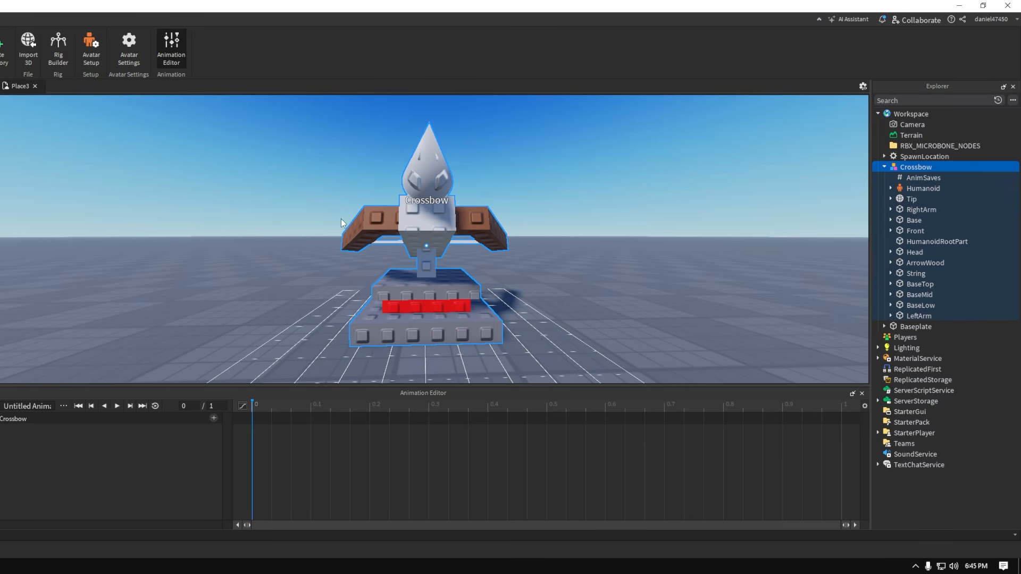
Add animation tracks for all body parts of the Crossbow rig
{"action": "right_click_drag", "start_coordinate": [506, 341], "coordinate": [484, 353]}
{"action": "right_click_drag", "start_coordinate": [527, 323], "coordinate": [505, 321]}
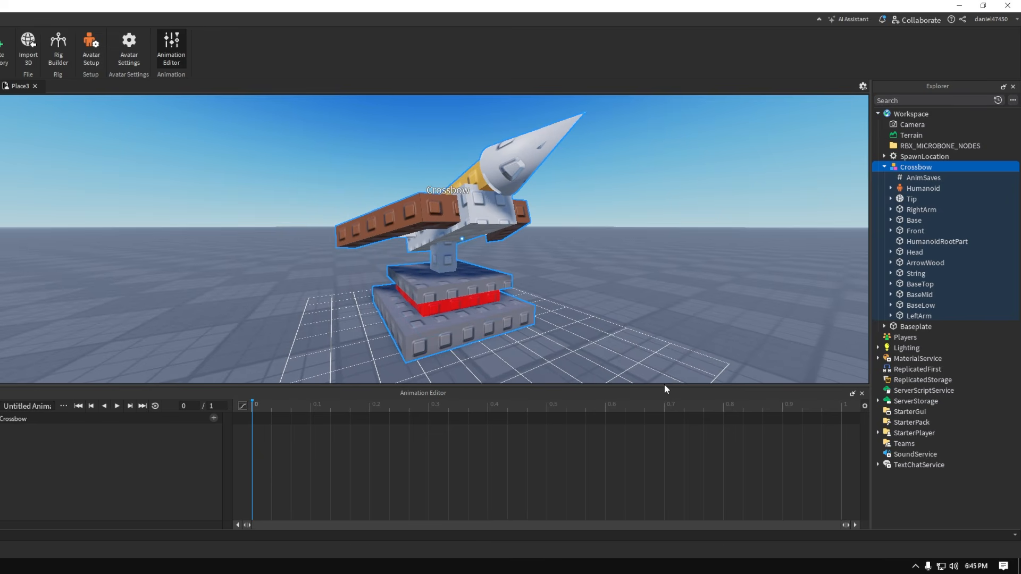
{"action": "left_click", "coordinate": [214, 419]}
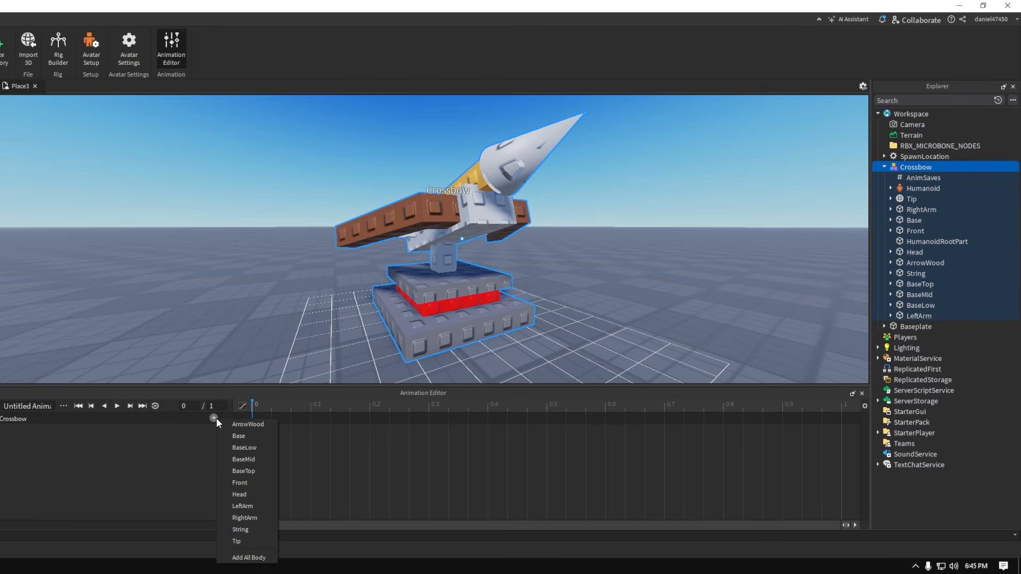
{"action": "left_click", "coordinate": [248, 557]}
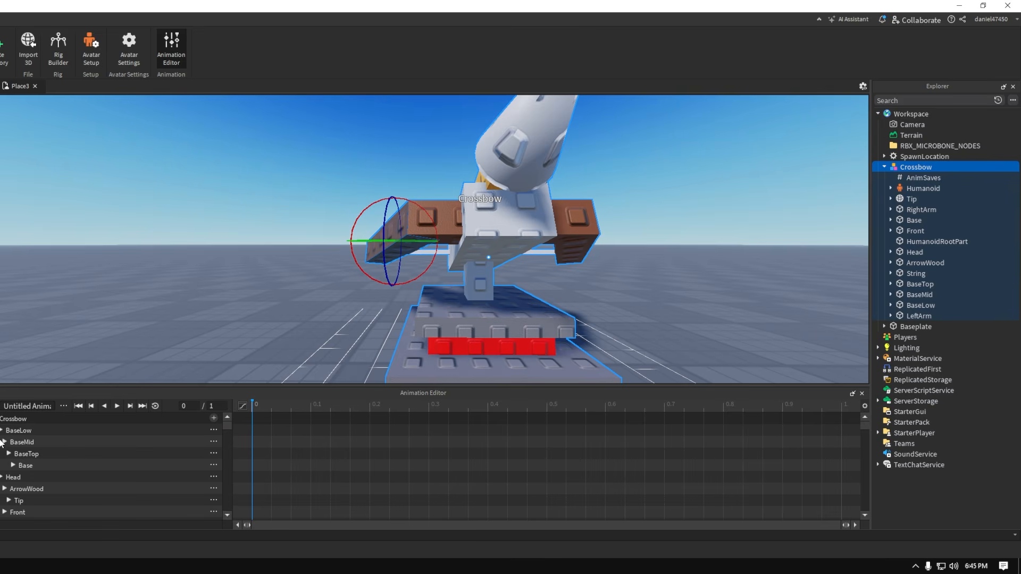
Review the track hierarchy of the rig and select the BaseLow track to inspect its rotation handles
{"action": "left_click", "coordinate": [1, 478]}
{"action": "left_click", "coordinate": [1, 478]}
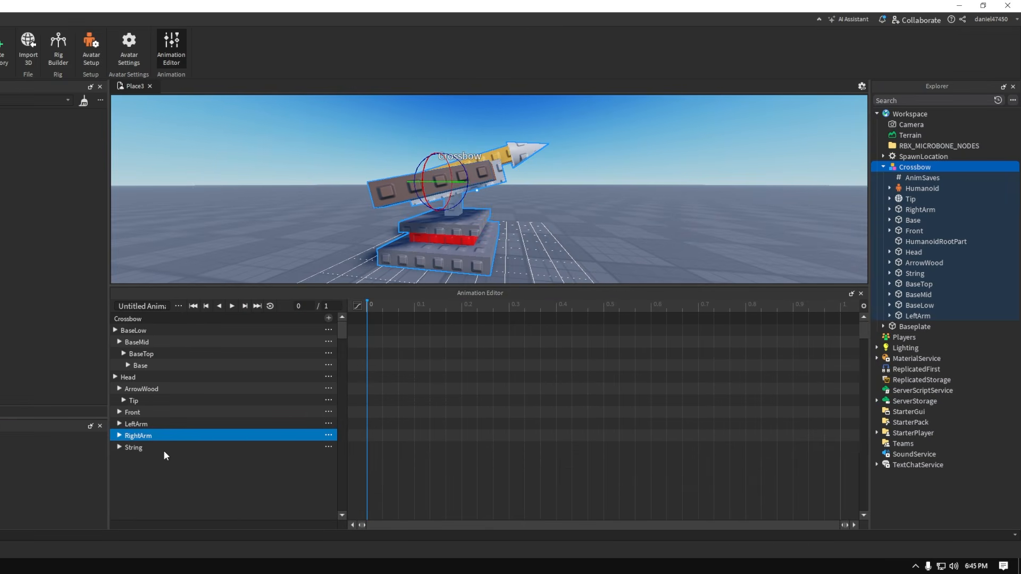
{"action": "left_click", "coordinate": [145, 332]}
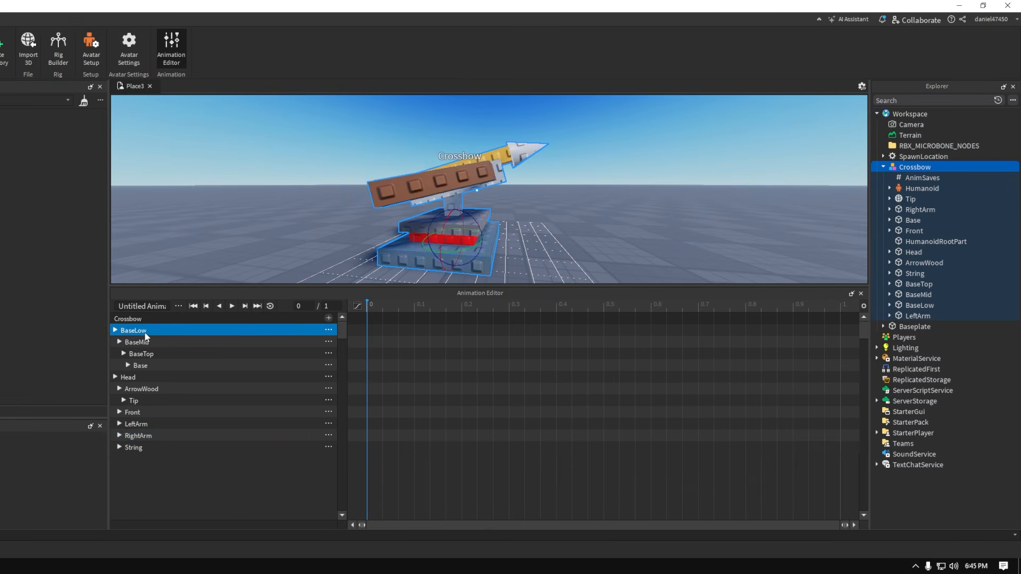
{"action": "scroll", "coordinate": [532, 196], "scroll_direction": "up", "scroll_amount": 5}
{"action": "right_click_drag", "start_coordinate": [531, 196], "coordinate": [538, 191]}
{"action": "scroll", "coordinate": [534, 202], "scroll_direction": "down", "scroll_amount": 5}
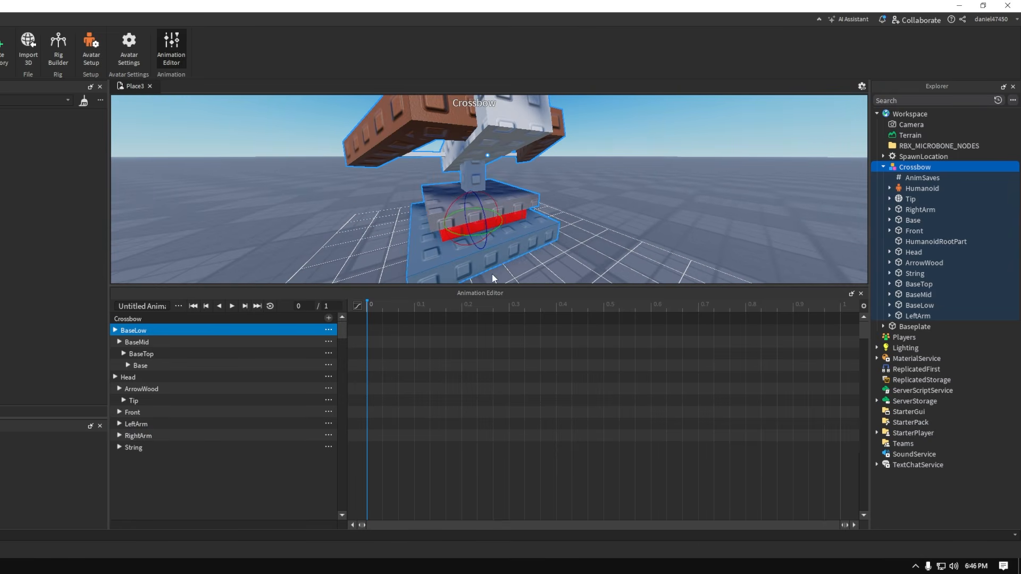
{"action": "scroll", "coordinate": [534, 250], "scroll_direction": "up", "scroll_amount": 1}
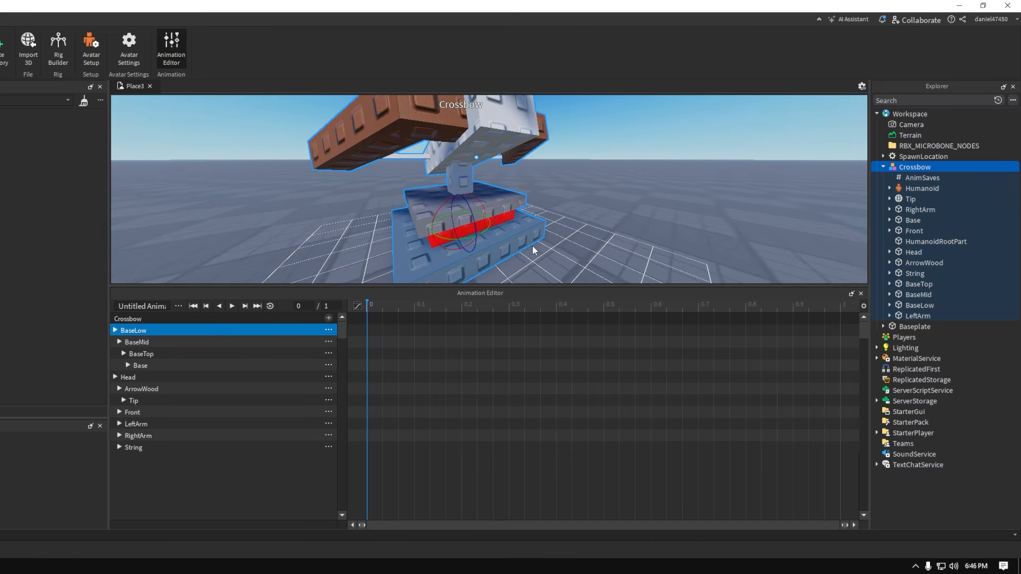
{"action": "right_click_drag", "start_coordinate": [533, 246], "coordinate": [532, 247]}
Select the Head track and try rotating the Head with its handles at time 0
{"action": "left_click", "coordinate": [148, 381]}
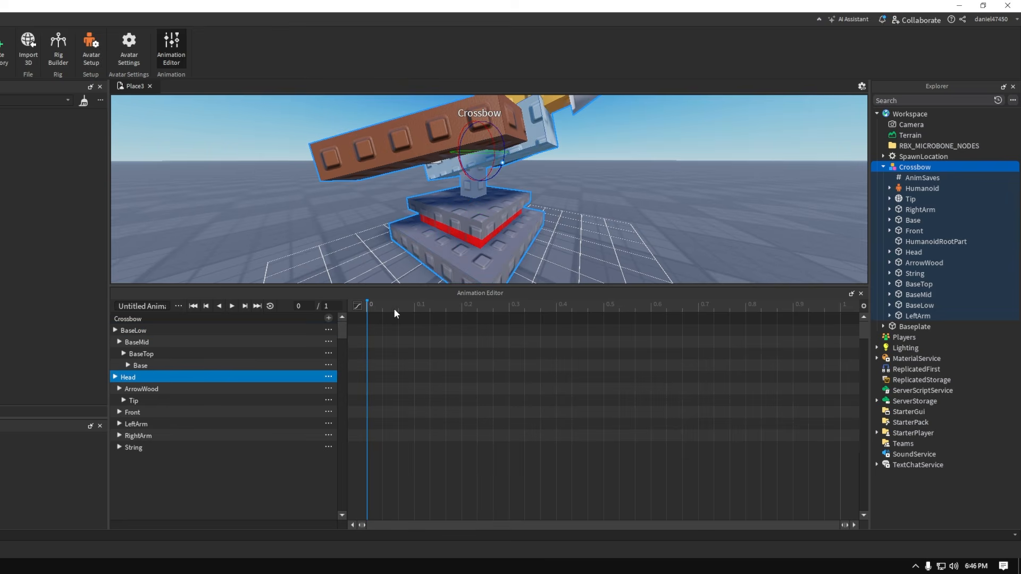
{"action": "right_click_drag", "start_coordinate": [511, 185], "coordinate": [513, 186]}
{"action": "scroll", "coordinate": [512, 186], "scroll_direction": "up", "scroll_amount": 3}
{"action": "scroll", "coordinate": [513, 186], "scroll_direction": "down", "scroll_amount": 3}
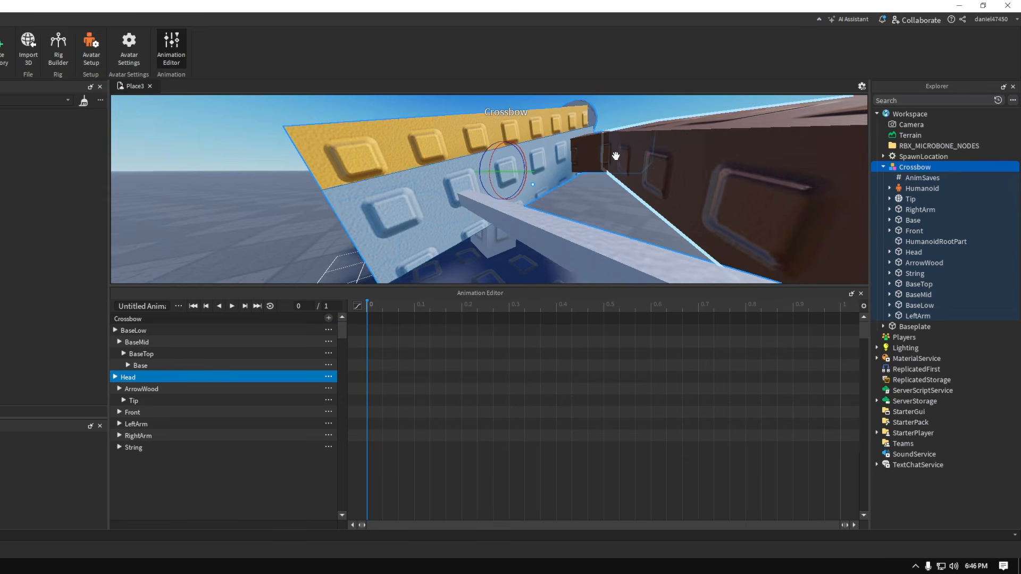
{"action": "scroll", "coordinate": [618, 160], "scroll_direction": "down", "scroll_amount": 3}
{"action": "right_click_drag", "start_coordinate": [615, 154], "coordinate": [618, 160]}
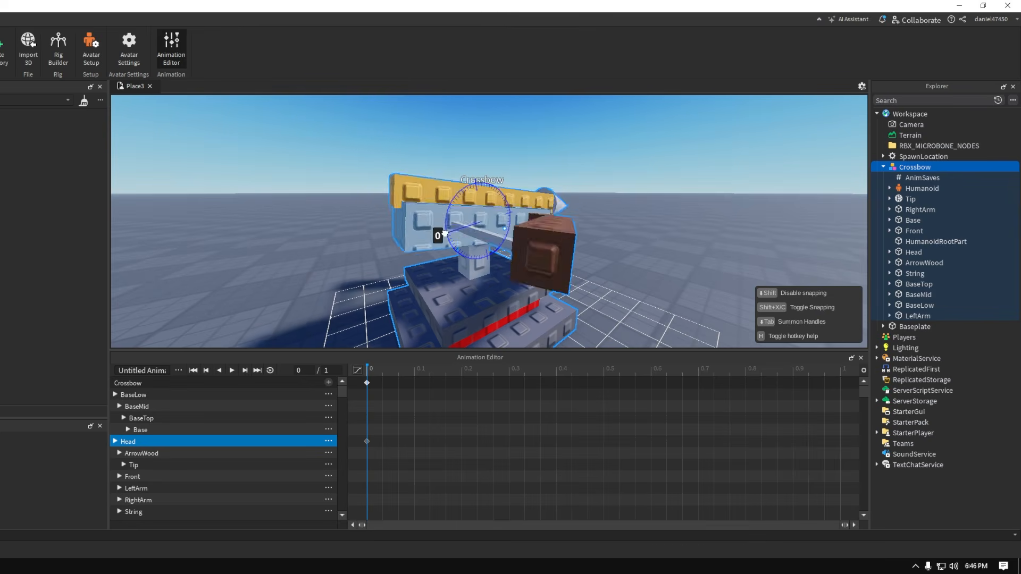
{"action": "mouse_move", "coordinate": [444, 234]}
{"action": "left_mouse_down"}
{"action": "mouse_move", "coordinate": [435, 291]}
{"action": "mouse_move", "coordinate": [443, 231]}
{"action": "mouse_move", "coordinate": [457, 284]}
{"action": "mouse_move", "coordinate": [476, 217]}
{"action": "mouse_move", "coordinate": [466, 214]}
{"action": "mouse_move", "coordinate": [458, 235]}
{"action": "left_mouse_up"}
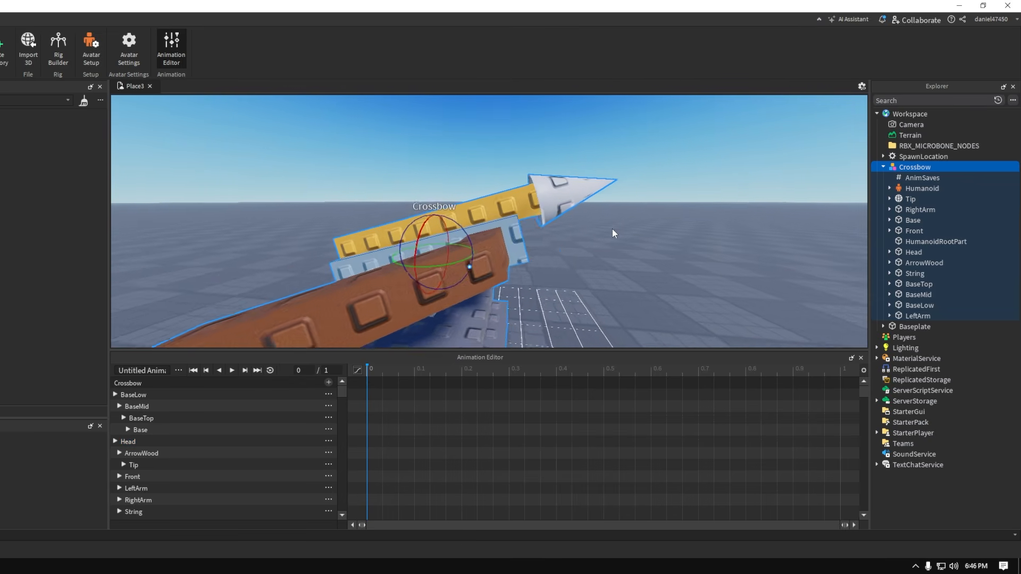
Add a keyframe to the Head track at time 0
{"action": "right_click_drag", "start_coordinate": [438, 265], "coordinate": [439, 265]}
{"action": "scroll", "coordinate": [438, 265], "scroll_direction": "up", "scroll_amount": 4}
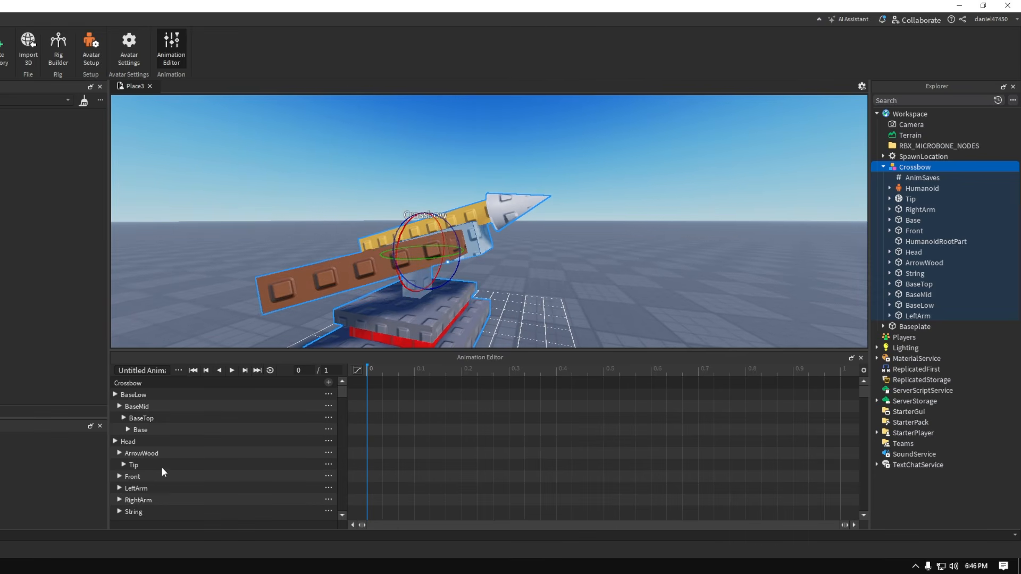
{"action": "right_click", "coordinate": [369, 445]}
{"action": "left_click", "coordinate": [378, 447]}
Tilt the Head downward at the 1-second mark and play the animation
{"action": "left_click_drag", "start_coordinate": [455, 371], "coordinate": [592, 372]}
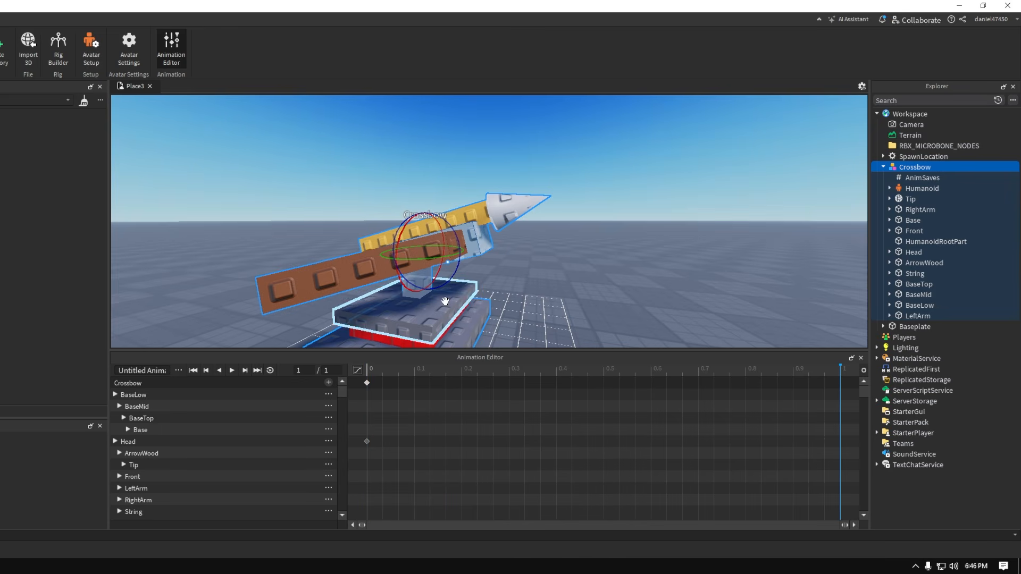
{"action": "left_click_drag", "start_coordinate": [449, 225], "coordinate": [461, 266]}
{"action": "key", "text": "space"}
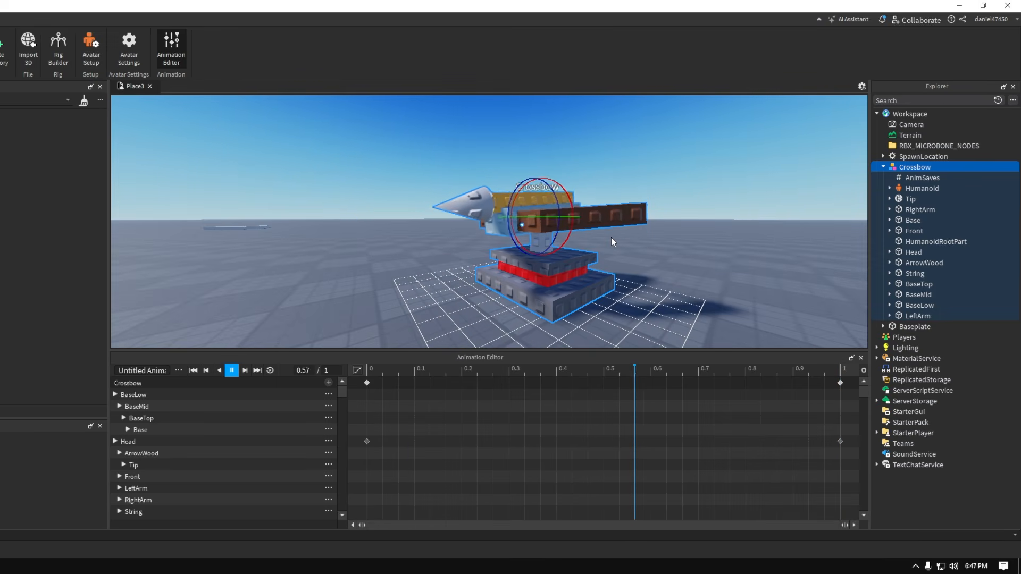
Undo the Head tilt keyed at the 1-second mark
{"action": "key", "text": "ctrl+z"}
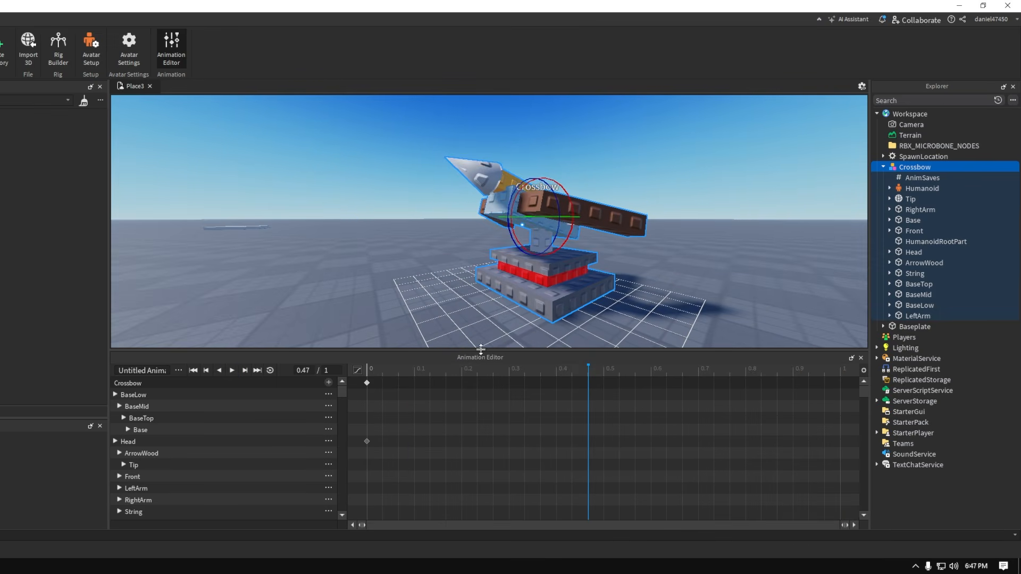
{"action": "key", "text": "a"}
{"action": "right_click_drag", "start_coordinate": [549, 242], "coordinate": [547, 235]}
Move the playhead to 0.07 seconds and select the crossbow's Head for posing
{"action": "left_click", "coordinate": [378, 375]}
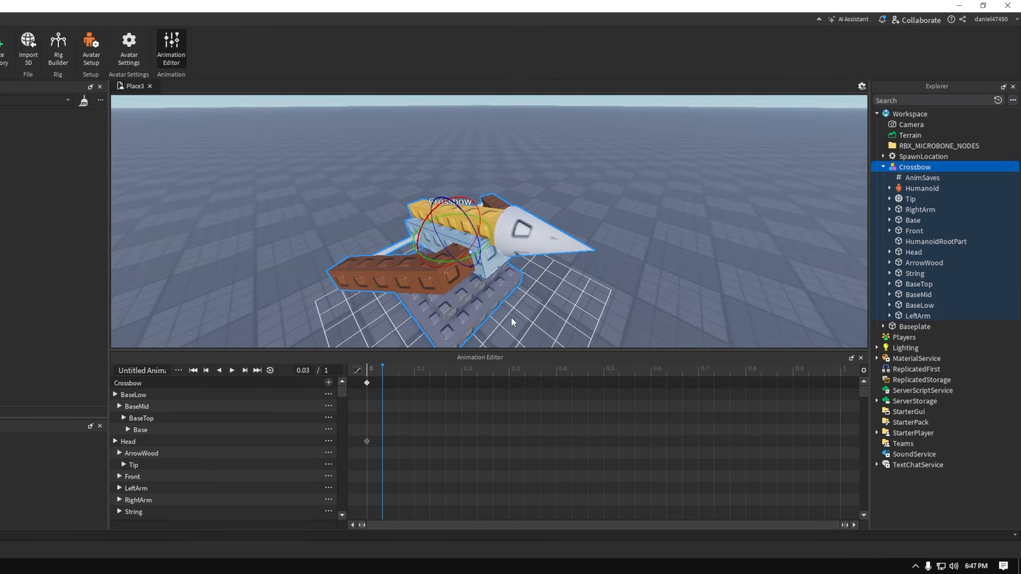
{"action": "right_click_drag", "start_coordinate": [552, 301], "coordinate": [552, 301]}
{"action": "right_click_drag", "start_coordinate": [530, 248], "coordinate": [533, 246]}
{"action": "key", "text": "w"}
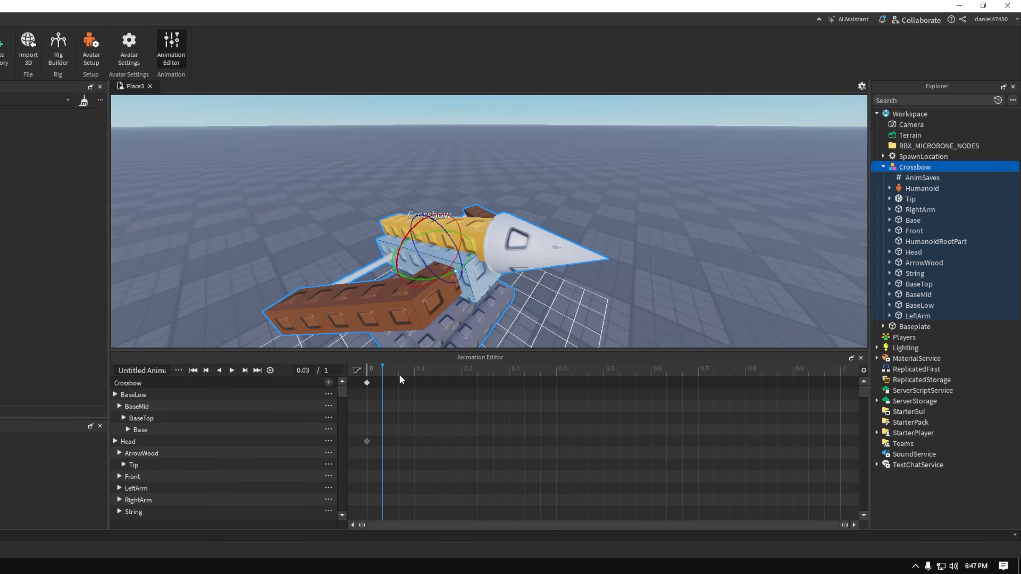
{"action": "left_click", "coordinate": [469, 236]}
{"action": "left_click", "coordinate": [521, 238]}
{"action": "left_click", "coordinate": [450, 276]}
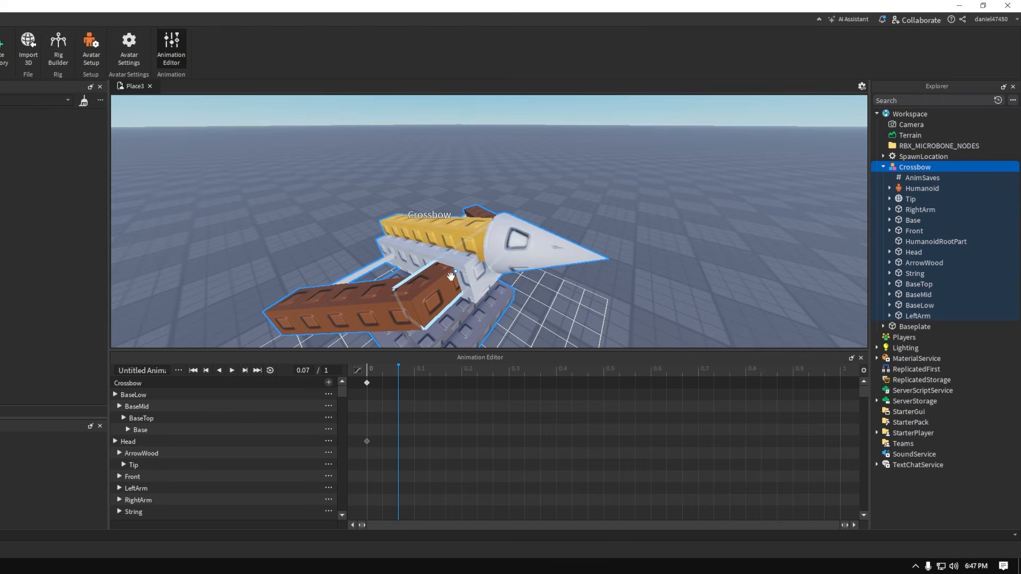
{"action": "left_click", "coordinate": [472, 278]}
{"action": "right_click_drag", "start_coordinate": [520, 245], "coordinate": [521, 246]}
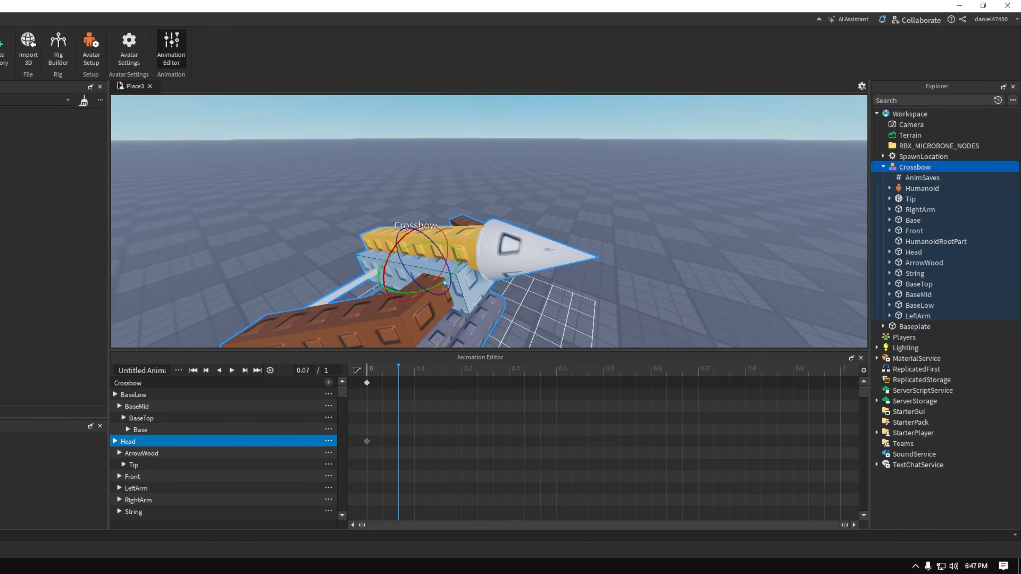
Rotate the Head at 0.07 and 0.2 seconds to key its tilt, ending with the arrow tip aimed upward
{"action": "key", "text": "ctrl+2"}
{"action": "right_click_drag", "start_coordinate": [453, 249], "coordinate": [453, 252]}
{"action": "left_click_drag", "start_coordinate": [446, 263], "coordinate": [434, 258]}
{"action": "left_click_drag", "start_coordinate": [396, 212], "coordinate": [394, 209]}
{"action": "right_click_drag", "start_coordinate": [596, 282], "coordinate": [596, 282]}
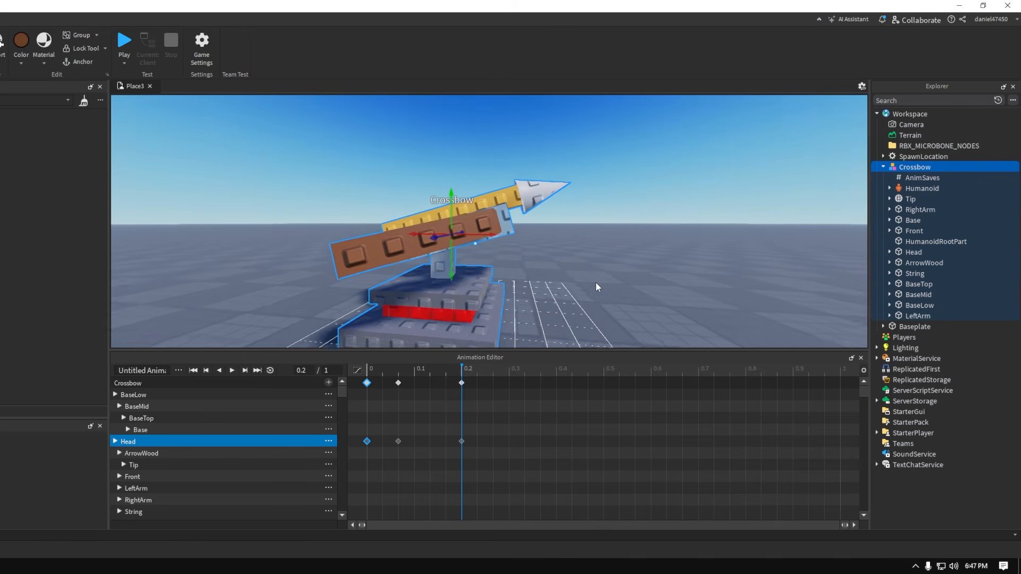
Play the Head animation several times and examine the Crossbow's motion from the side
{"action": "key", "text": "space"}
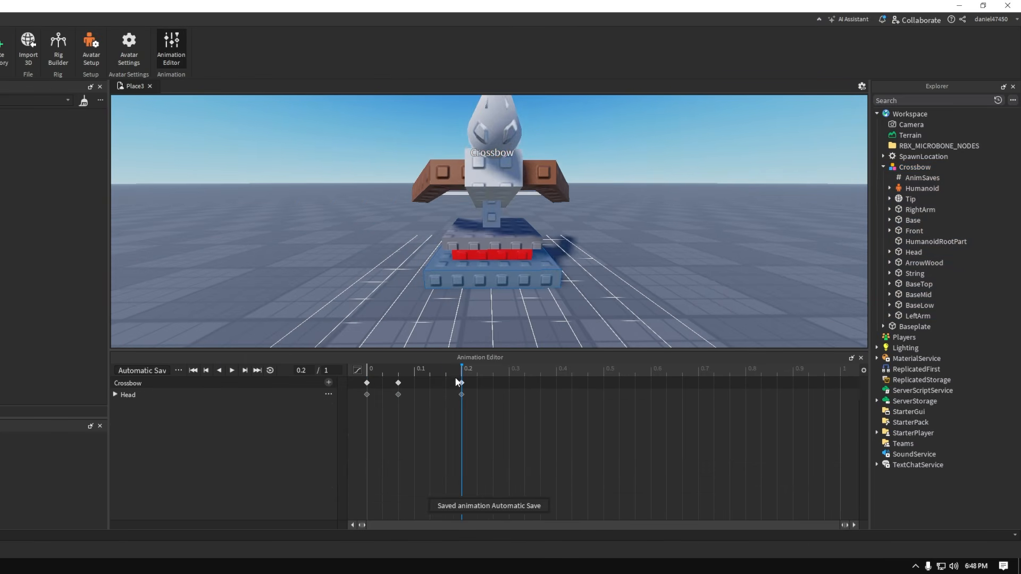
{"action": "left_click", "coordinate": [232, 370]}
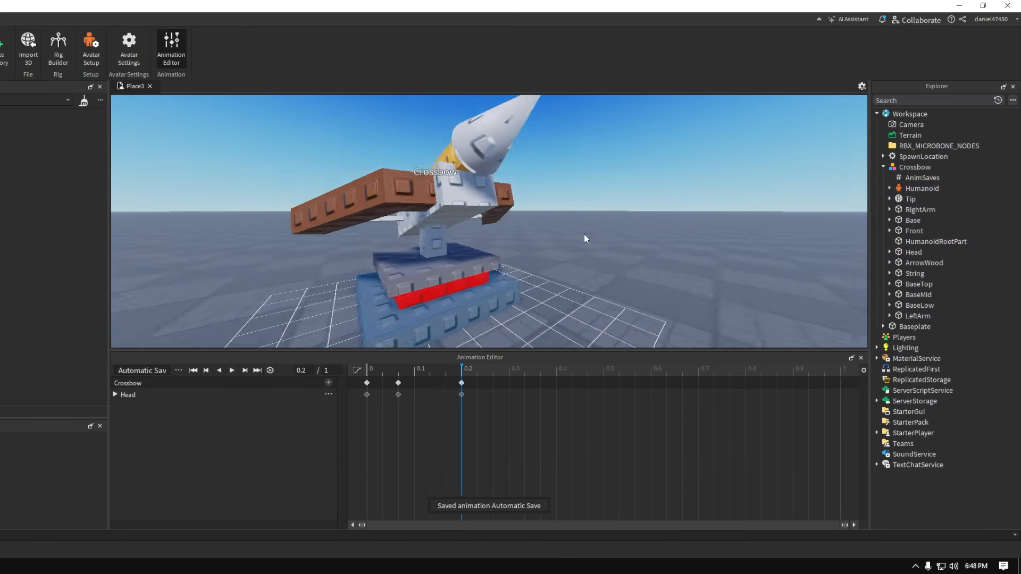
{"action": "right_click_drag", "start_coordinate": [584, 234], "coordinate": [582, 235]}
{"action": "scroll", "coordinate": [581, 234], "scroll_direction": "down", "scroll_amount": 3}
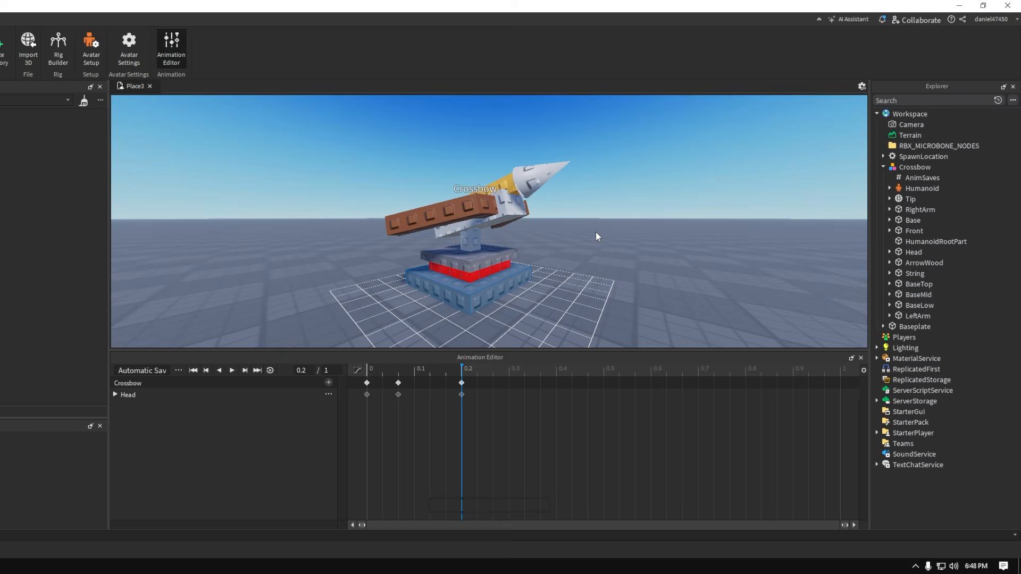
{"action": "key", "text": "space"}
{"action": "key", "text": "space"}
{"action": "key", "text": "space"}
{"action": "key", "text": "space"}
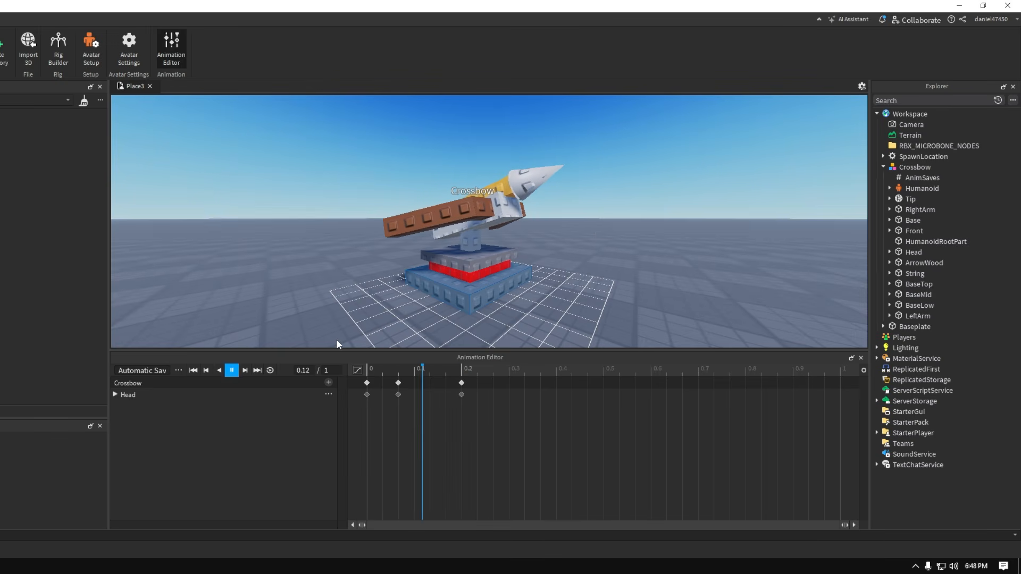
Publish the animation to Roblox with the title Crossbow
{"action": "left_click", "coordinate": [179, 372]}
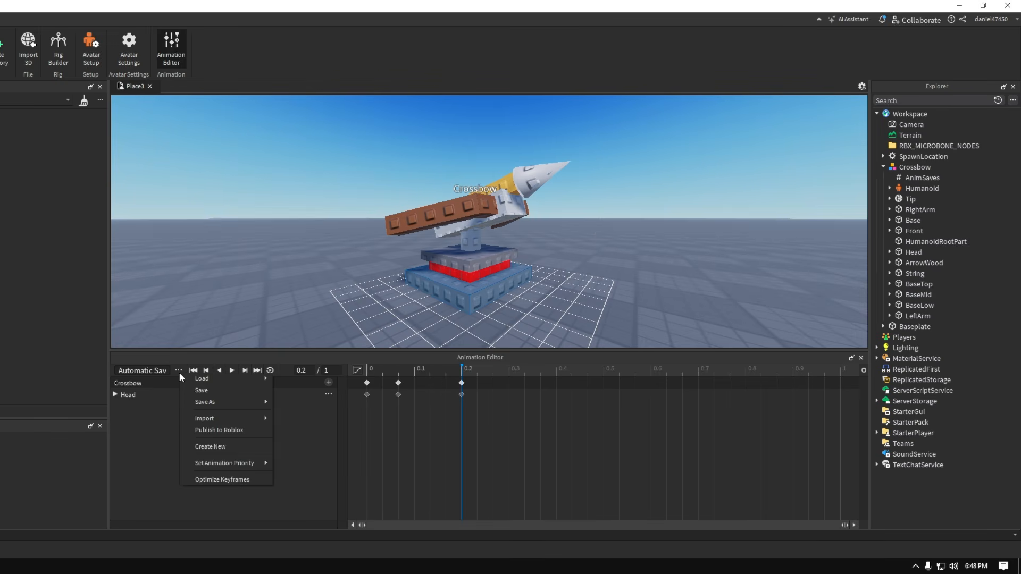
{"action": "left_click", "coordinate": [211, 432]}
{"action": "left_click_drag", "start_coordinate": [315, 49], "coordinate": [473, 57]}
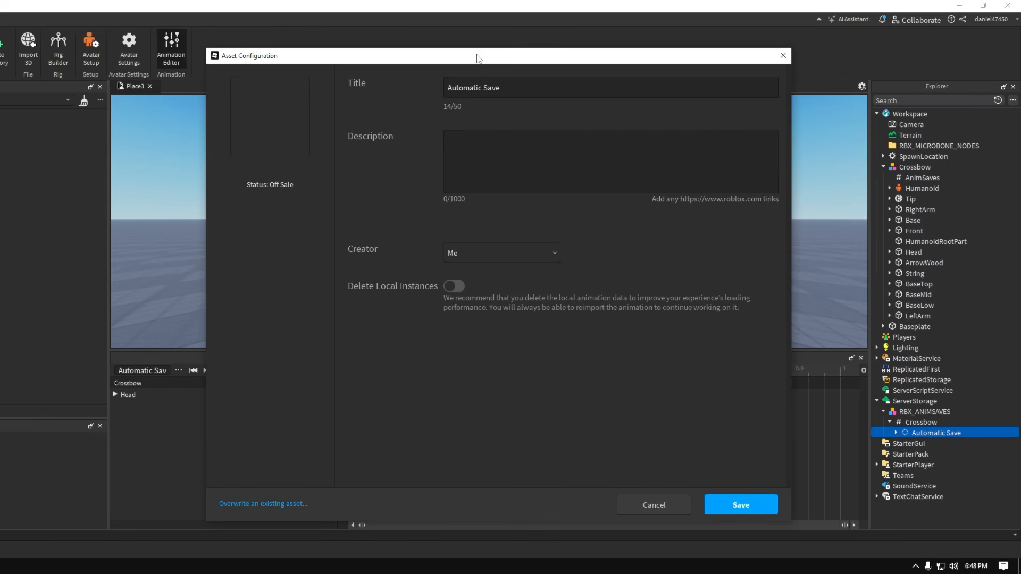
{"action": "left_click", "coordinate": [494, 88]}
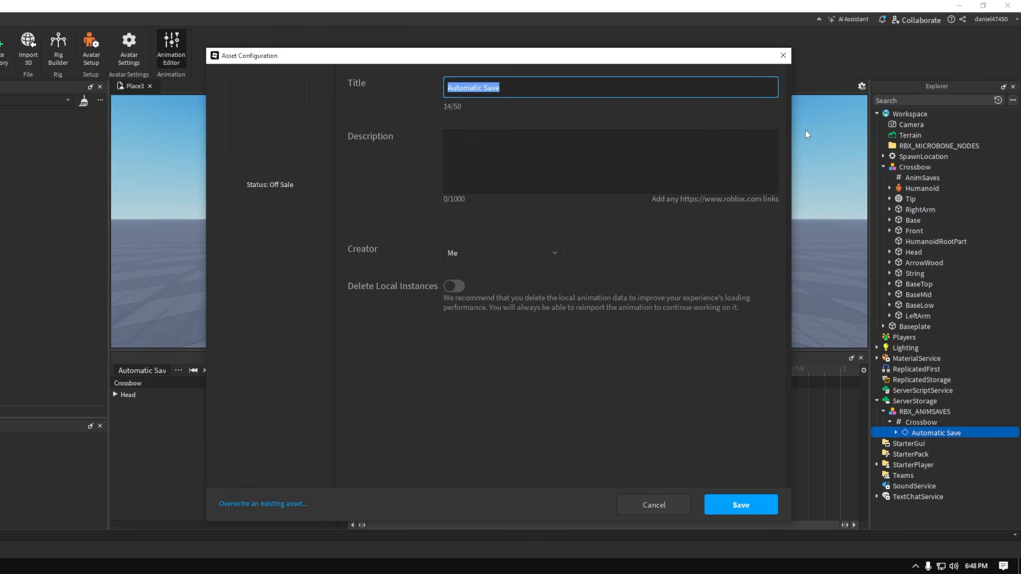
{"action": "type", "text": "Crossbow"}
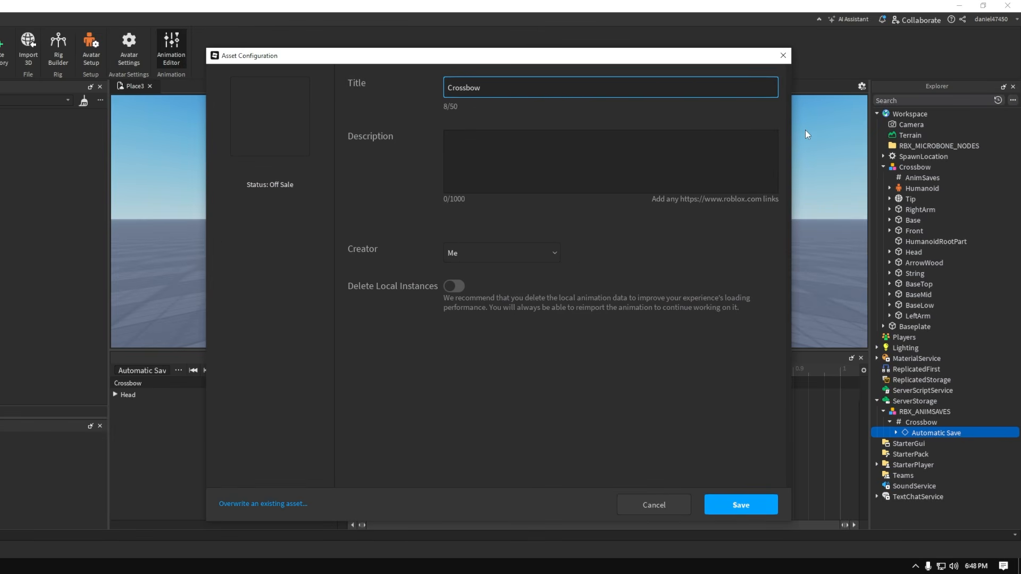
{"action": "left_click", "coordinate": [740, 505]}
{"action": "left_click", "coordinate": [508, 479]}
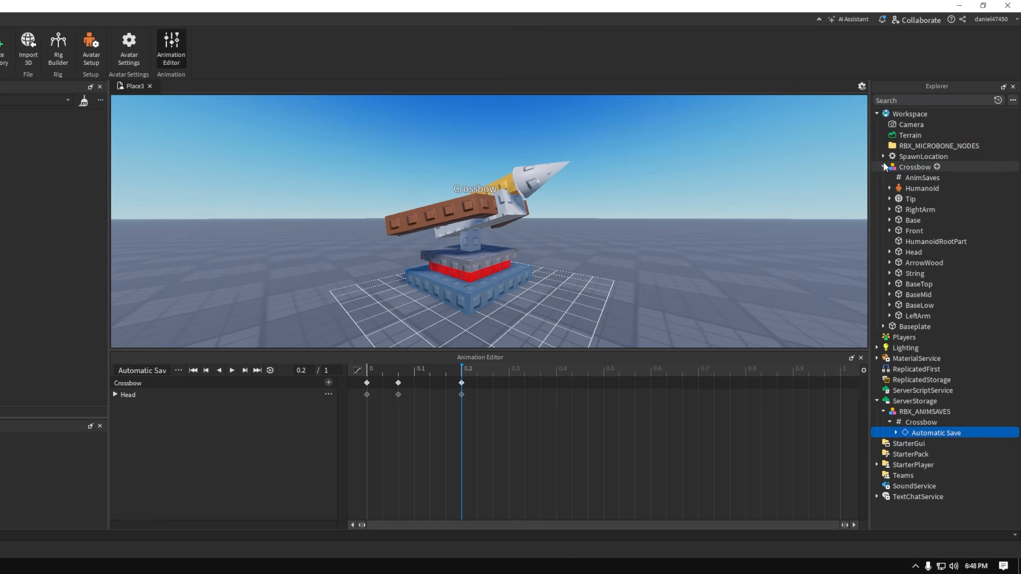
Playtest the place and view the Crossbow beside the avatar from several angles
{"action": "key", "text": "d"}
{"action": "right_click_drag", "start_coordinate": [611, 212], "coordinate": [610, 212]}
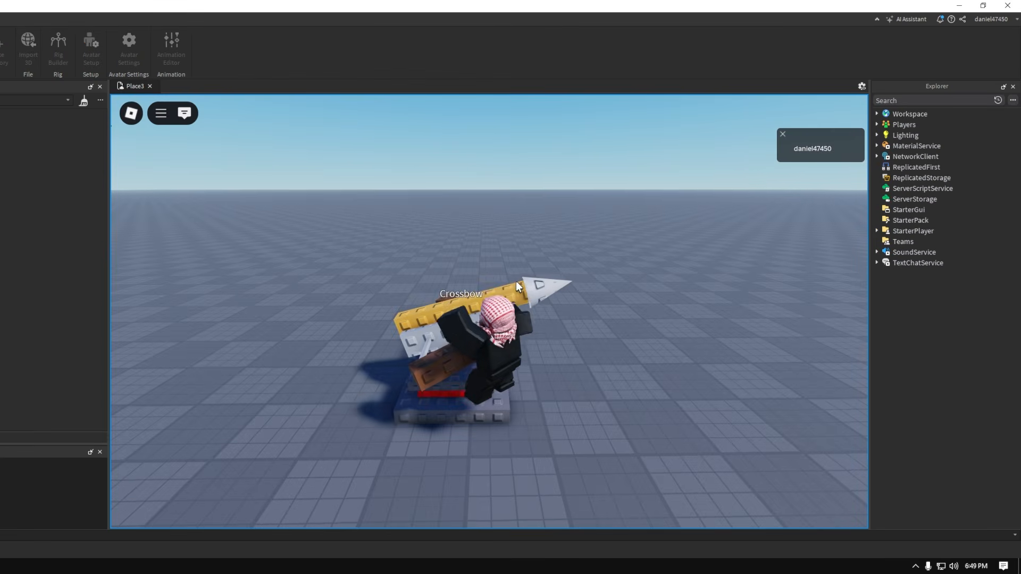
{"action": "right_click_drag", "start_coordinate": [516, 282], "coordinate": [522, 282]}
{"action": "key", "text": "space"}
{"action": "scroll", "coordinate": [523, 282], "scroll_direction": "down", "scroll_amount": 3}
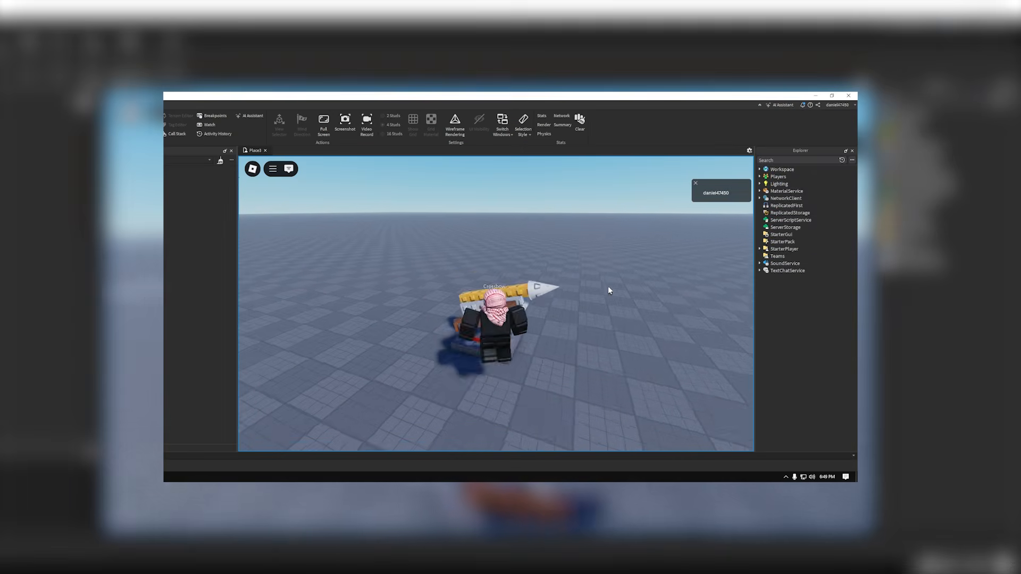
{"action": "key", "text": "w"}
{"action": "right_click_drag", "start_coordinate": [607, 287], "coordinate": [610, 290]}
{"action": "key", "text": "space"}
{"action": "key", "text": "space"}
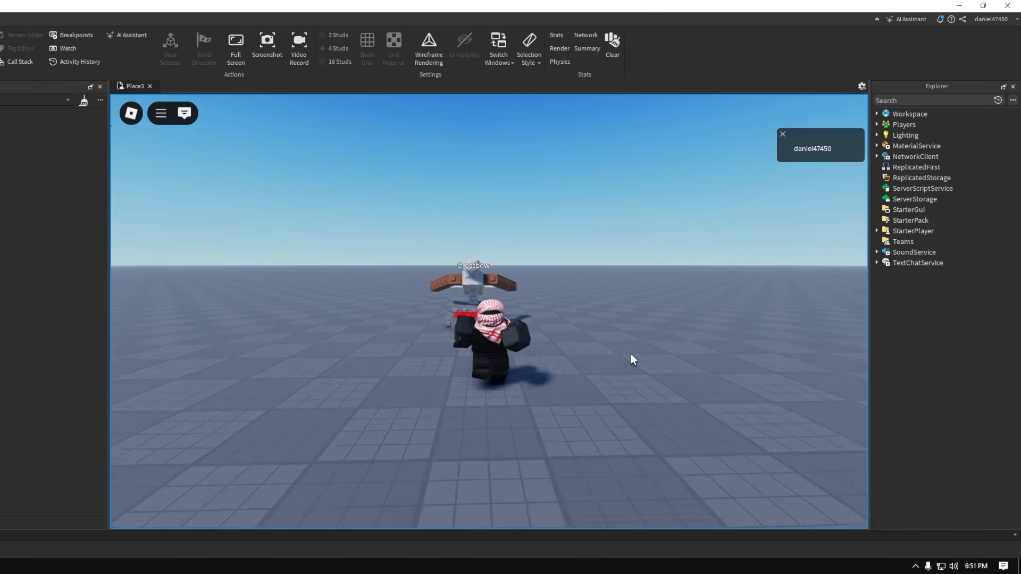
Walk the avatar back and forth around the Crossbow in the playtest to examine how the rig behaves
{"action": "key", "text": "s"}
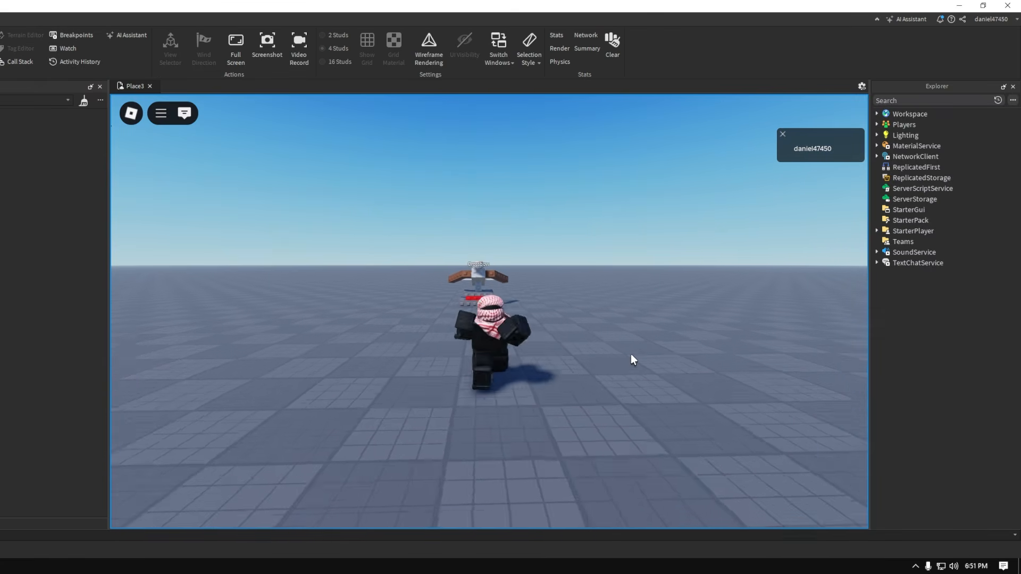
{"action": "right_click_drag", "start_coordinate": [631, 354], "coordinate": [590, 363]}
{"action": "key", "text": "w"}
{"action": "key", "text": "s"}
{"action": "key", "text": "a"}
{"action": "key", "text": "w"}
{"action": "key", "text": "s"}
{"action": "key", "text": "w"}
{"action": "key", "text": "a"}
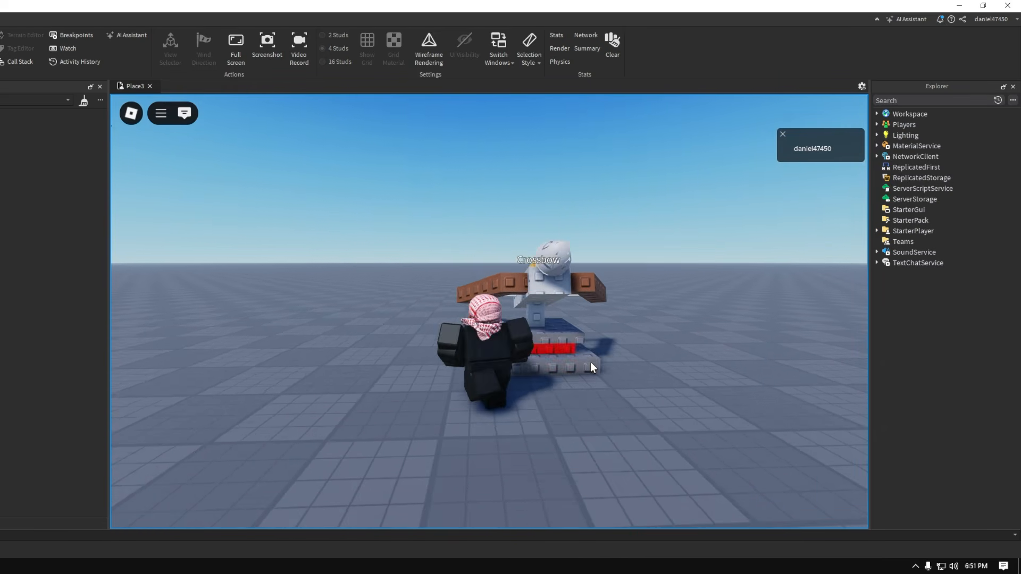
{"action": "key", "text": "d"}
{"action": "key", "text": "s"}
{"action": "key", "text": "w"}
{"action": "right_click_drag", "start_coordinate": [575, 367], "coordinate": [575, 366]}
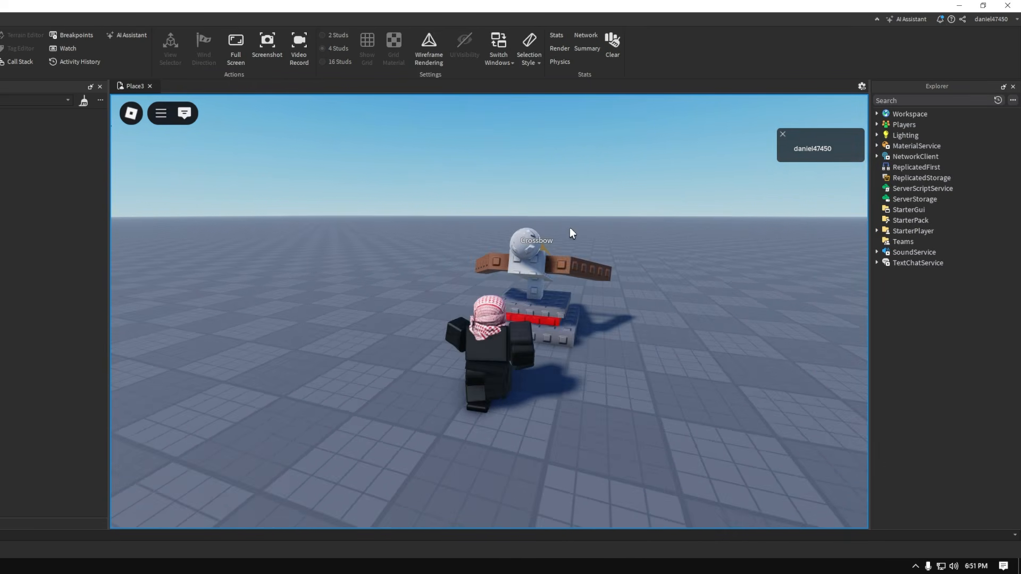
{"action": "right_click_drag", "start_coordinate": [541, 218], "coordinate": [541, 218]}
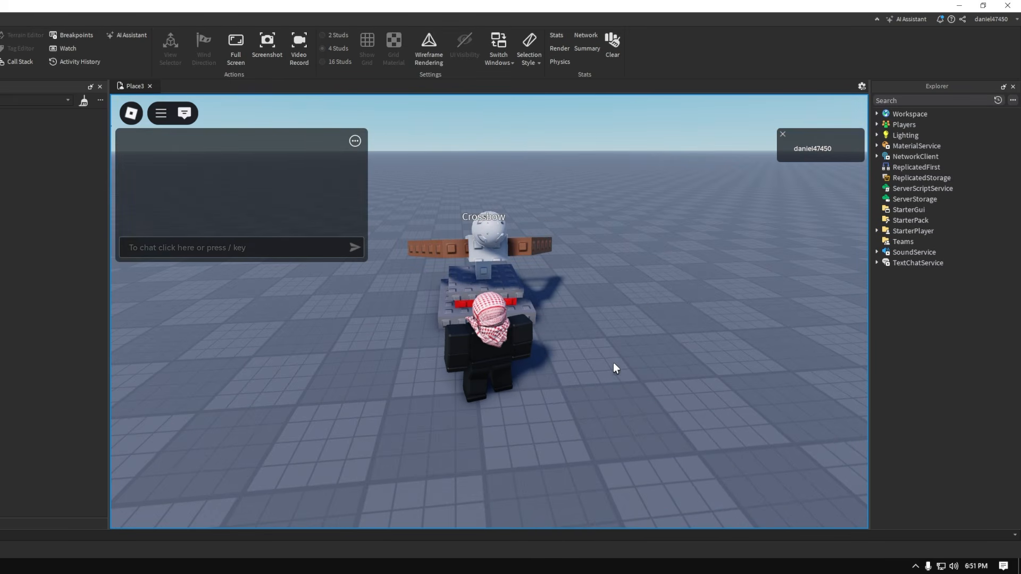
{"action": "right_click_drag", "start_coordinate": [613, 362], "coordinate": [613, 362]}
{"action": "key", "text": "s"}
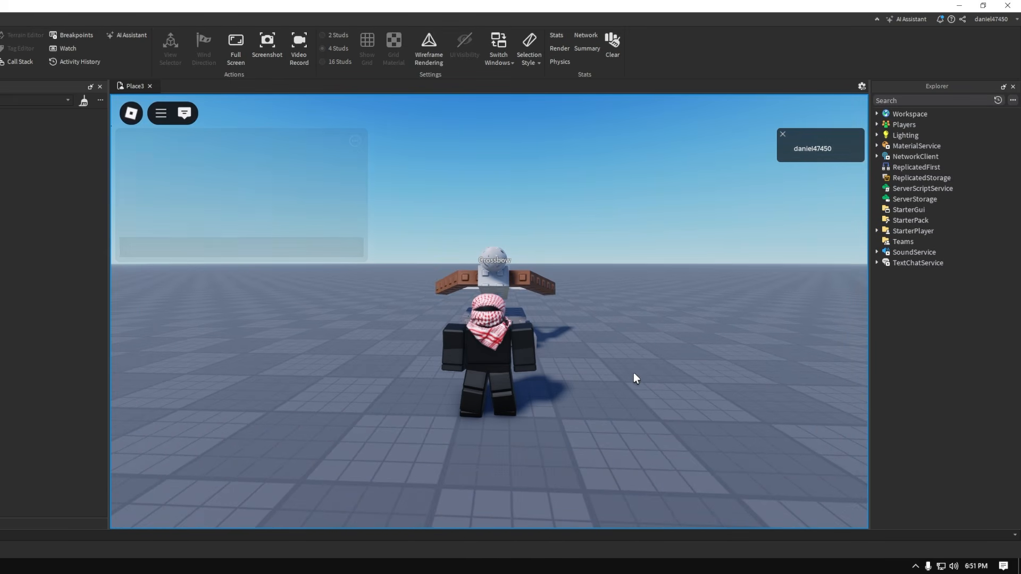